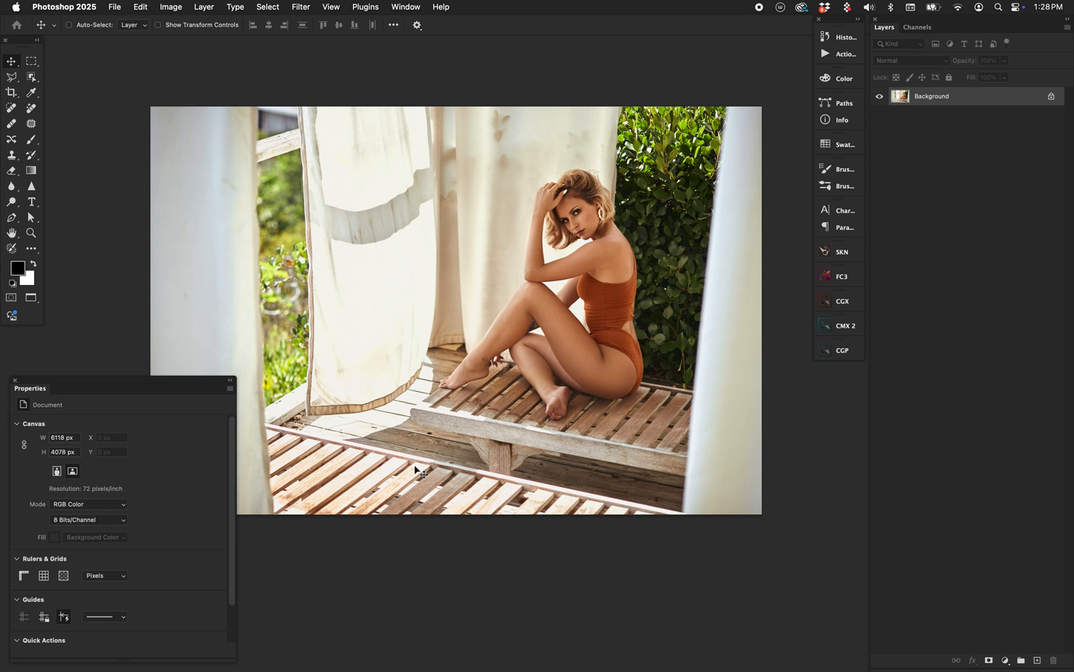
# Duplicate the Background layer and apply the HSB/HSL filter to the copy with RGB input and HSB row order.
pyautogui.press('super+j')
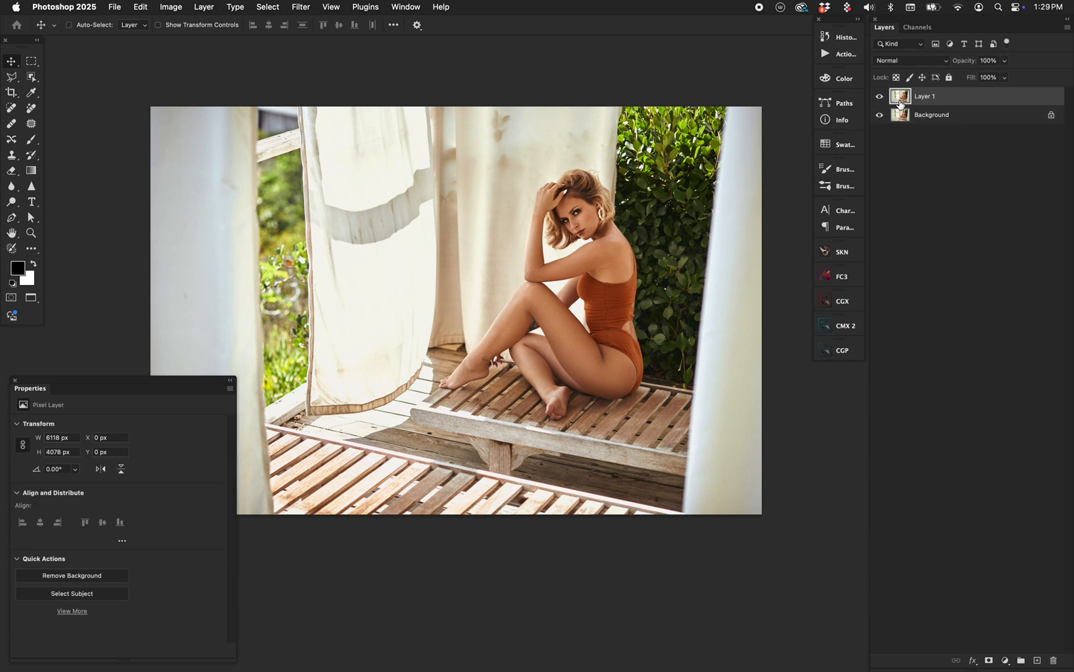
pyautogui.click(301, 7)
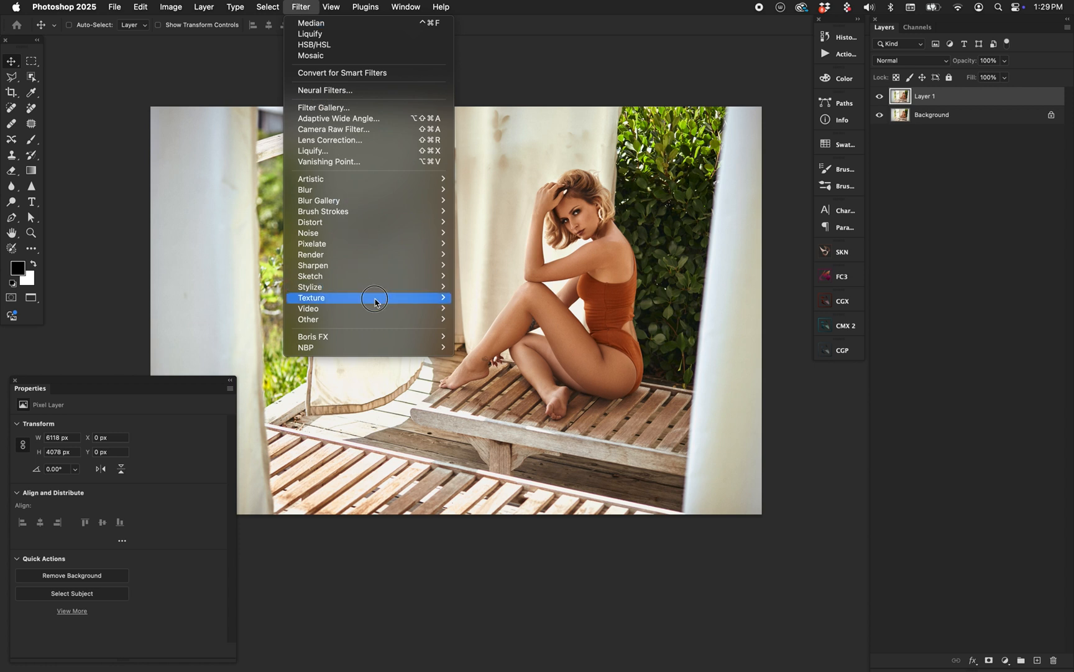
pyautogui.moveTo(376, 320)
pyautogui.click(482, 341)
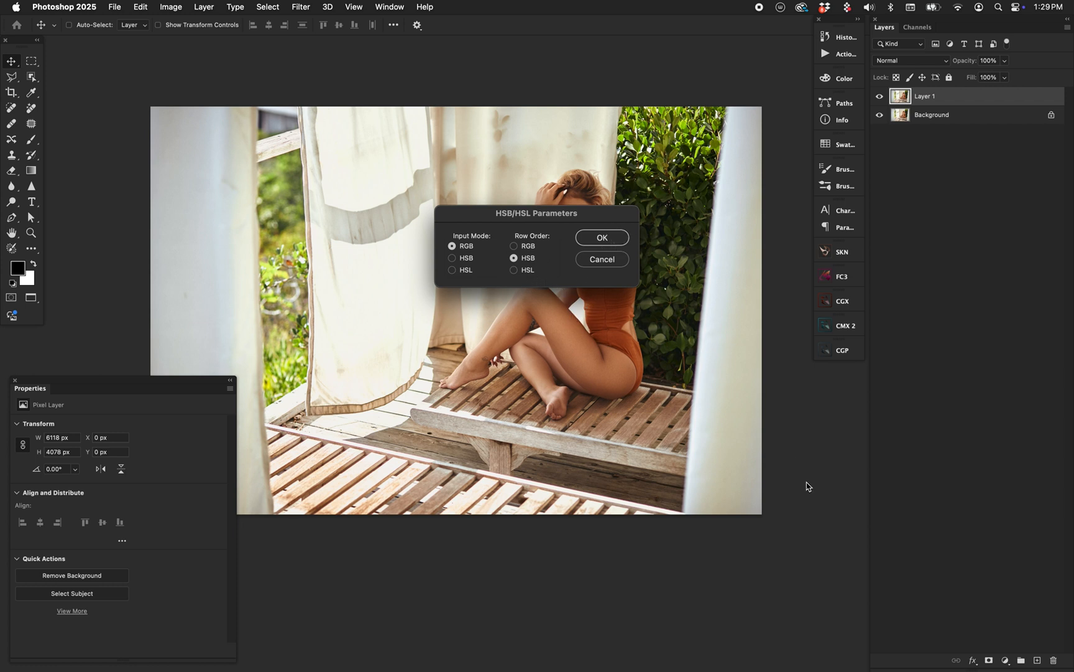
pyautogui.click(621, 237)
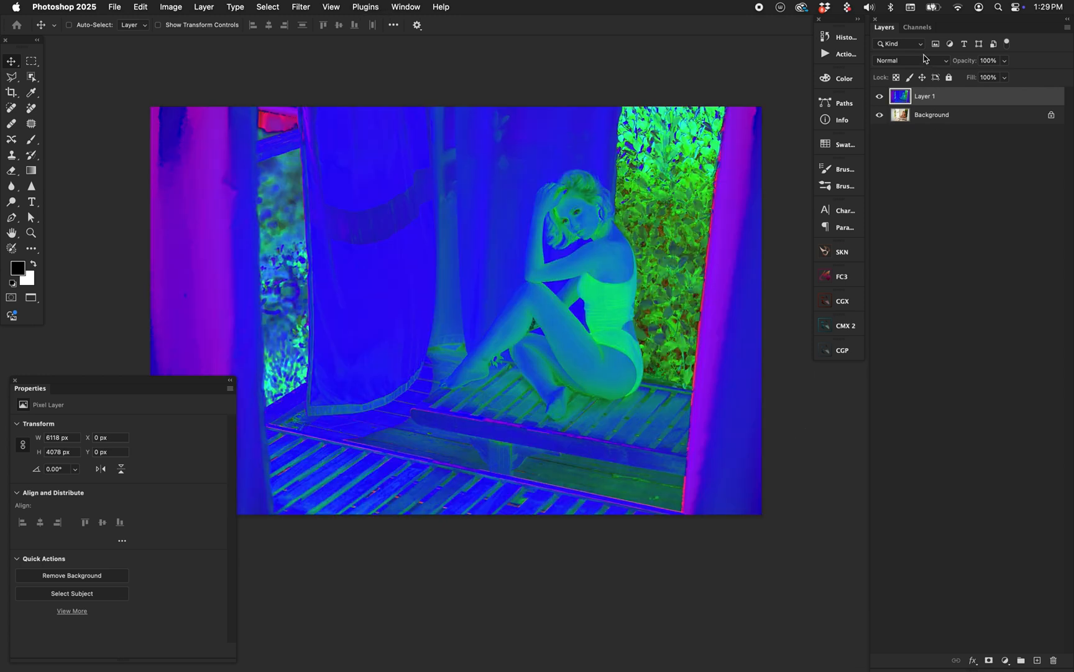
# Display only the Green channel of the HSB-converted layer.
pyautogui.click(917, 27)
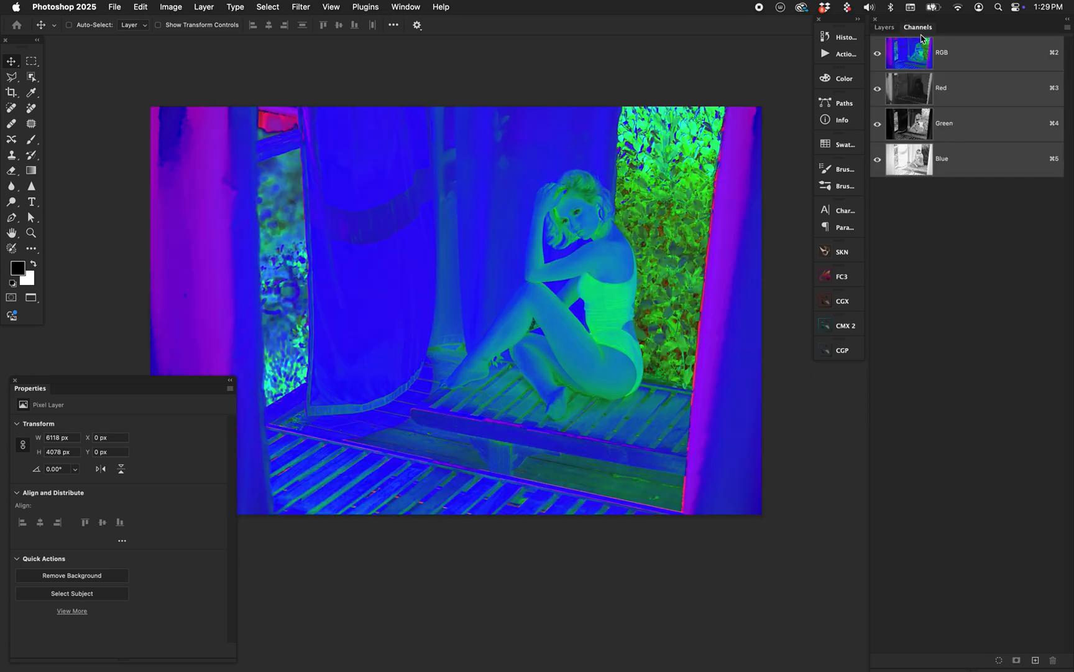
pyautogui.click(400, 3)
pyautogui.click(750, 119)
pyautogui.click(919, 131)
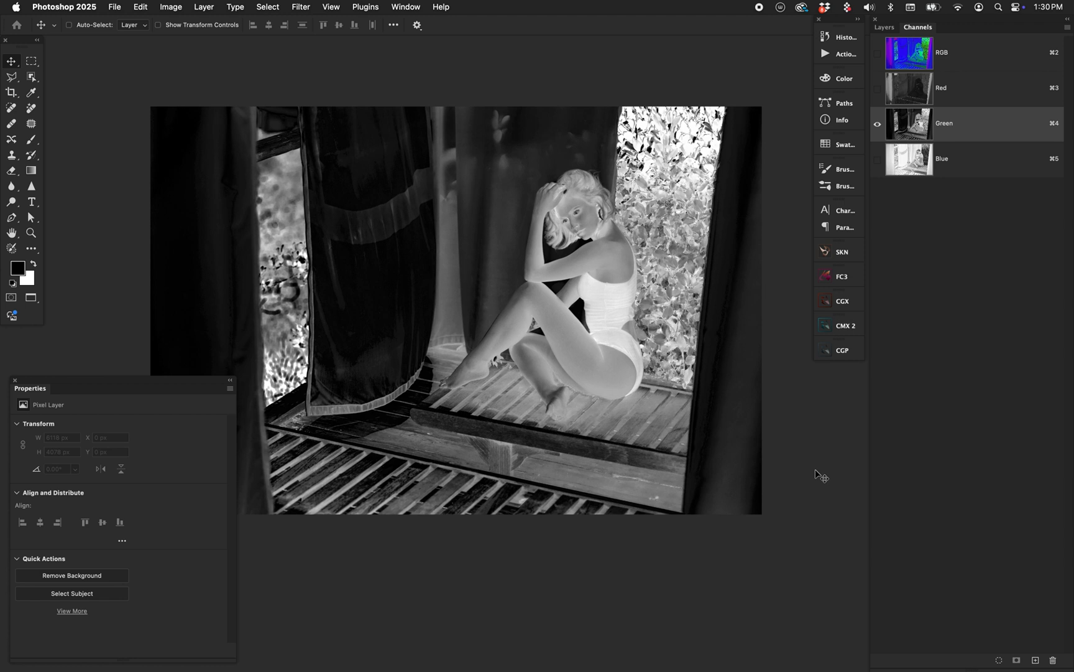
# Copy the entire Green channel and create a new grayscale document of 6118 by 4078 px.
pyautogui.press('super+a')
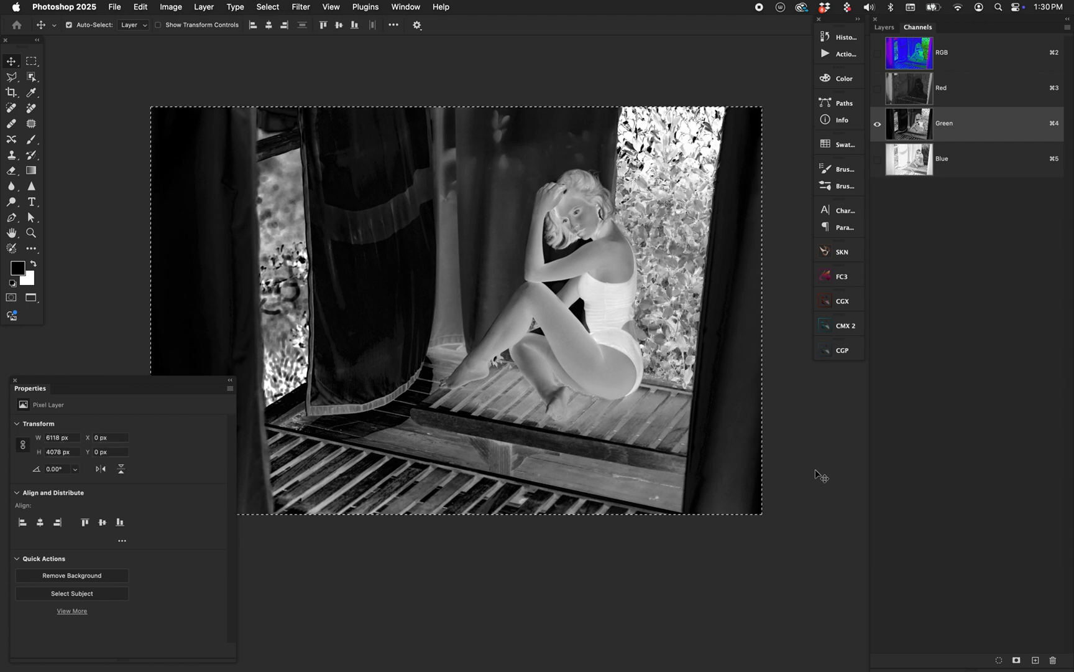
pyautogui.press('super+c')
pyautogui.press('super+n')
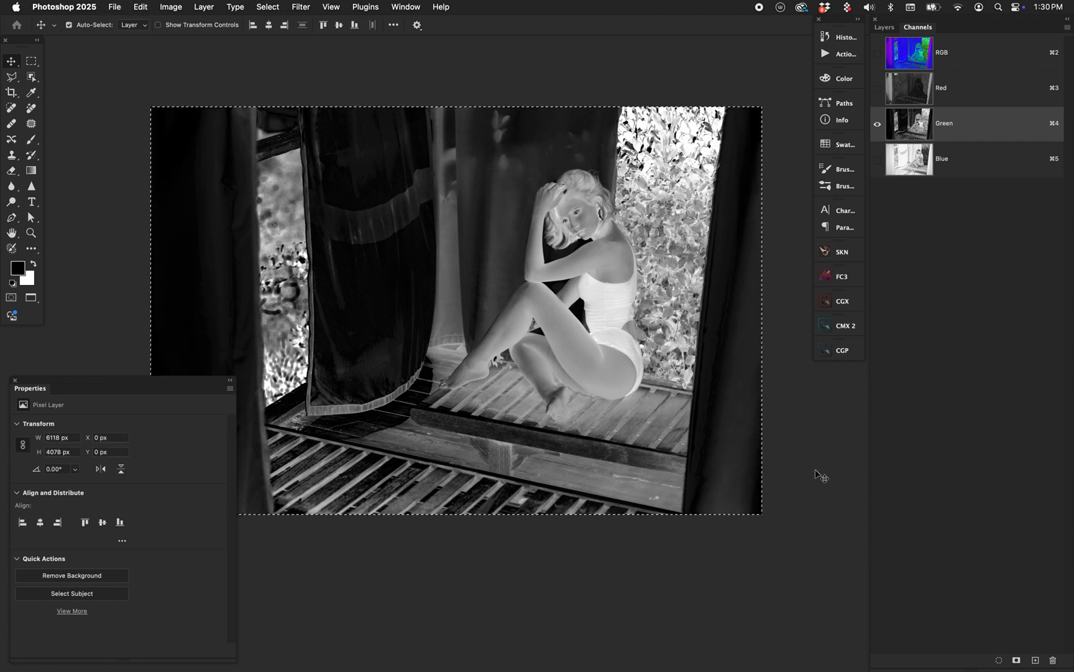
pyautogui.press('Return')
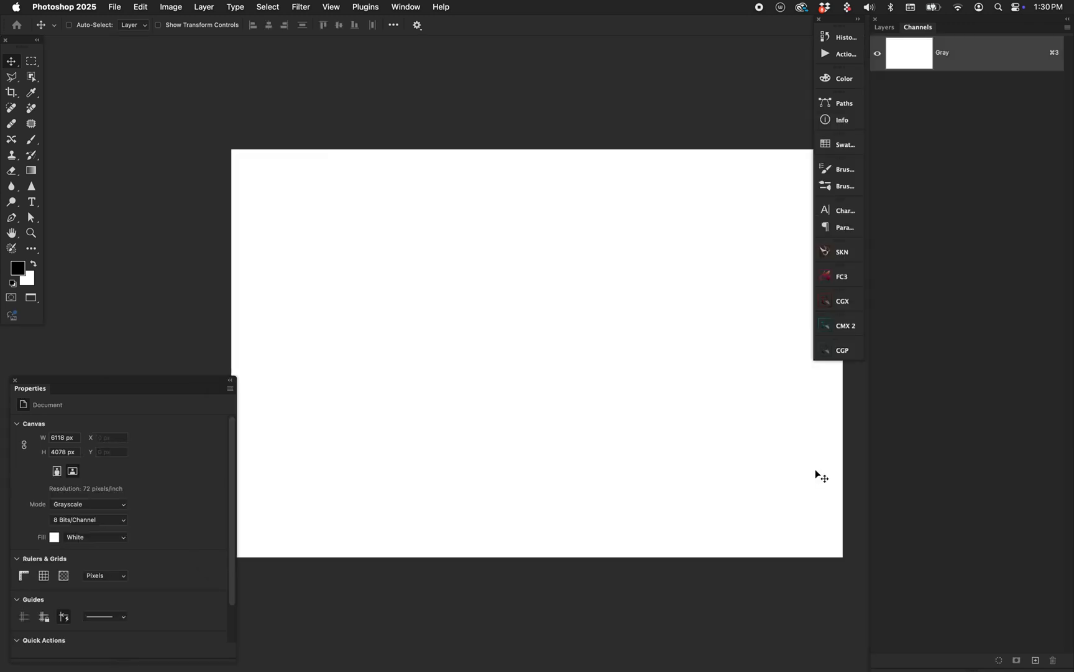
# Paste the copied channel in place into the new grayscale document.
pyautogui.click(171, 7)
pyautogui.moveTo(140, 7)
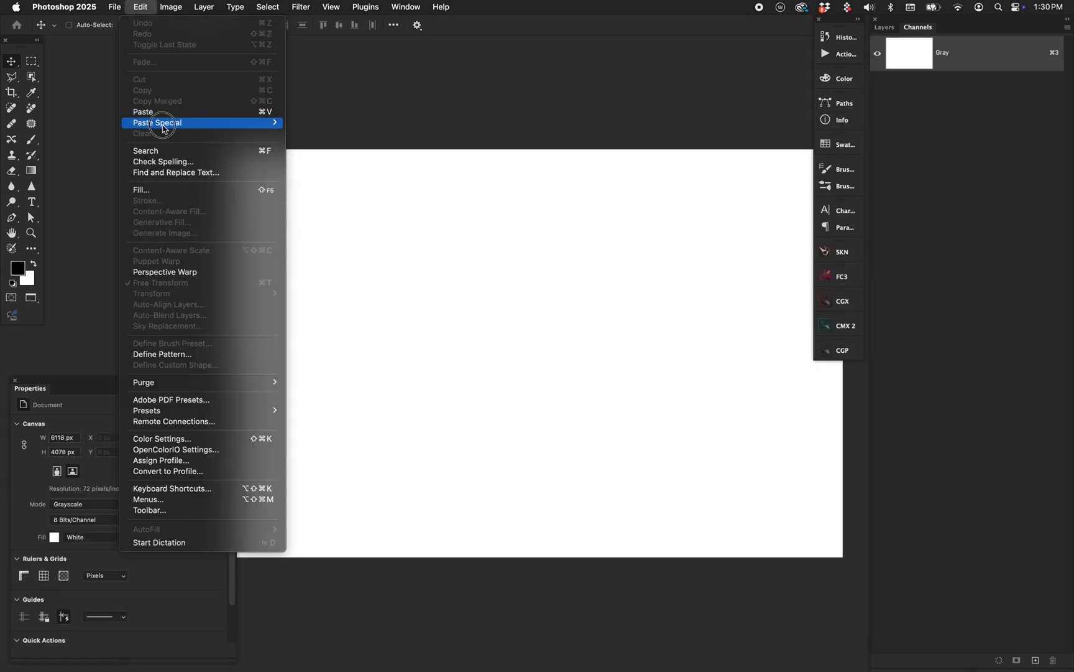
pyautogui.moveTo(164, 128)
pyautogui.click(321, 128)
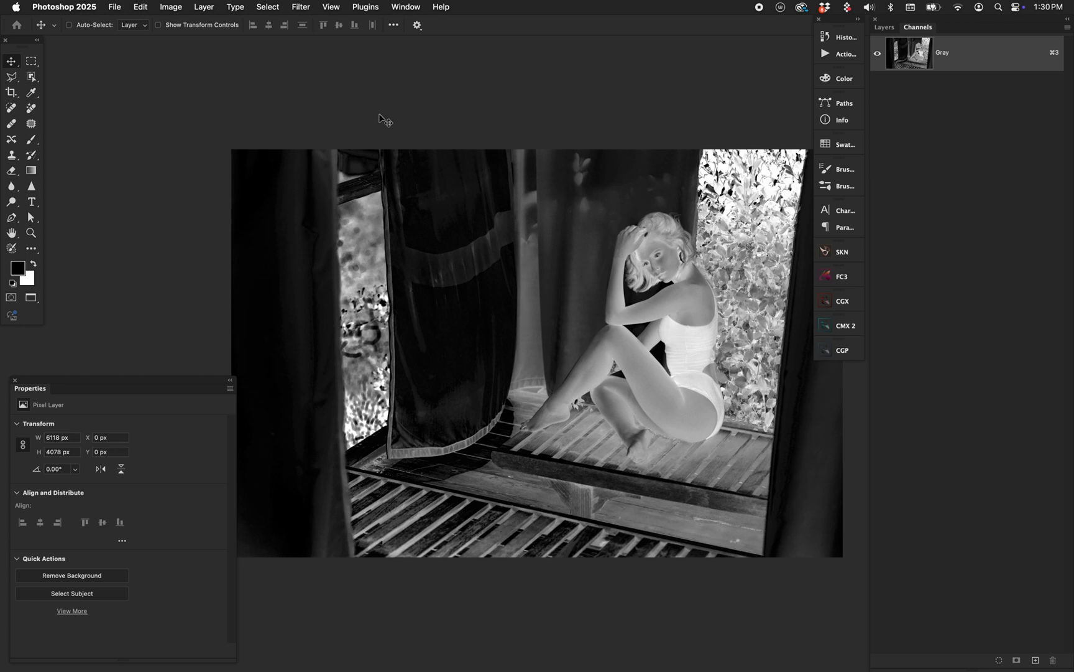
# Show the documents in floating windows, then restore the patio photo's RGB composite and remove its selection.
pyautogui.press('f')
pyautogui.press('f')
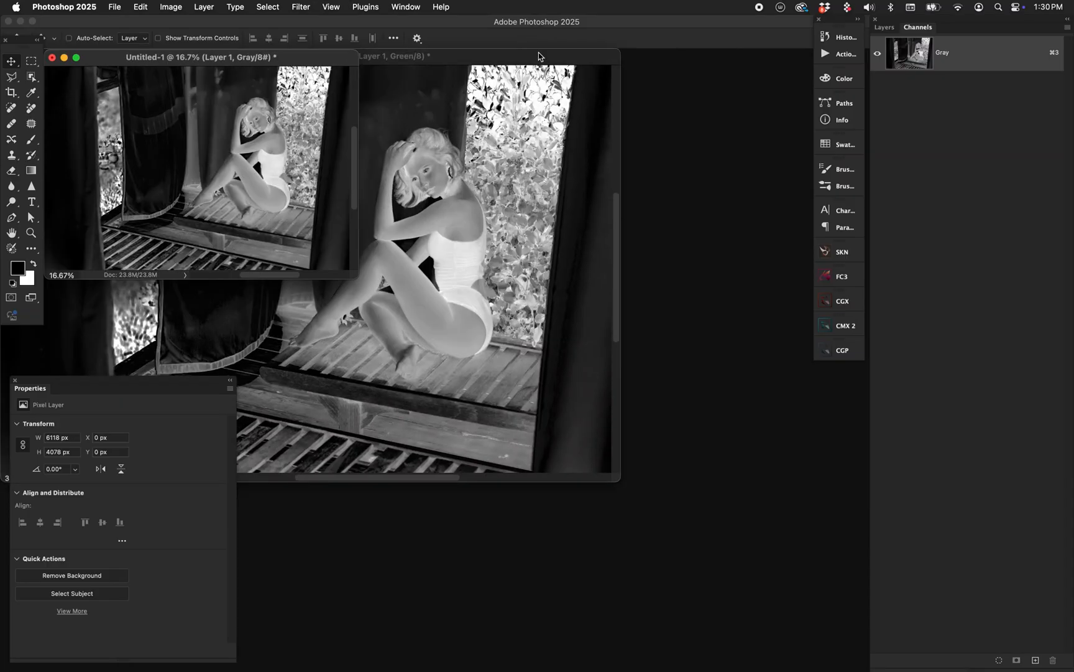
pyautogui.doubleClick(539, 57)
pyautogui.click(922, 64)
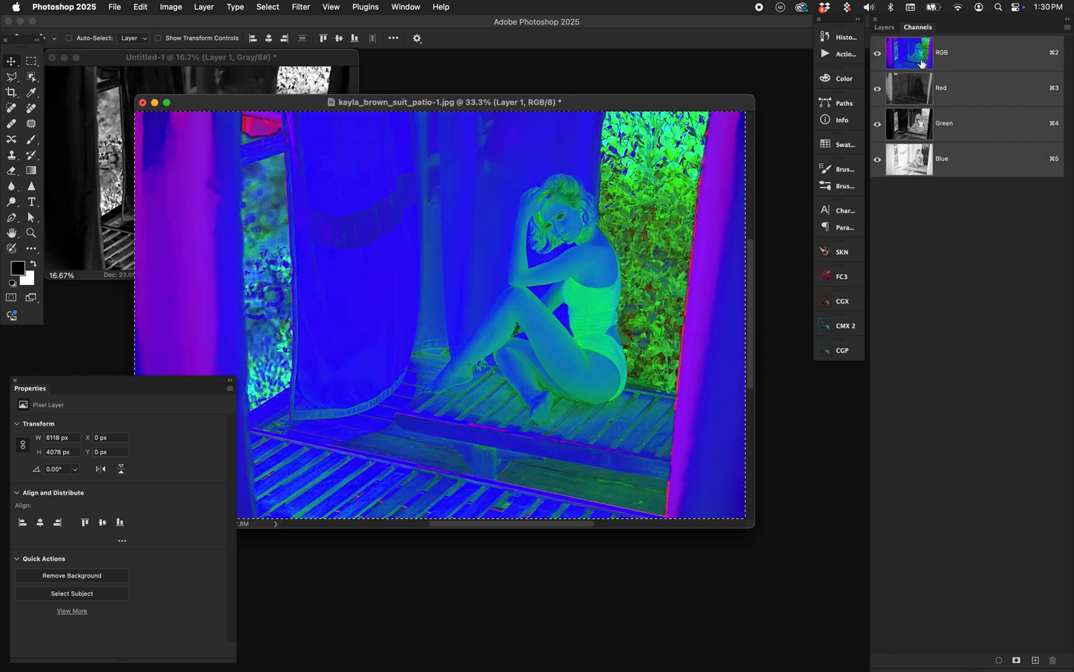
pyautogui.press('super+d')
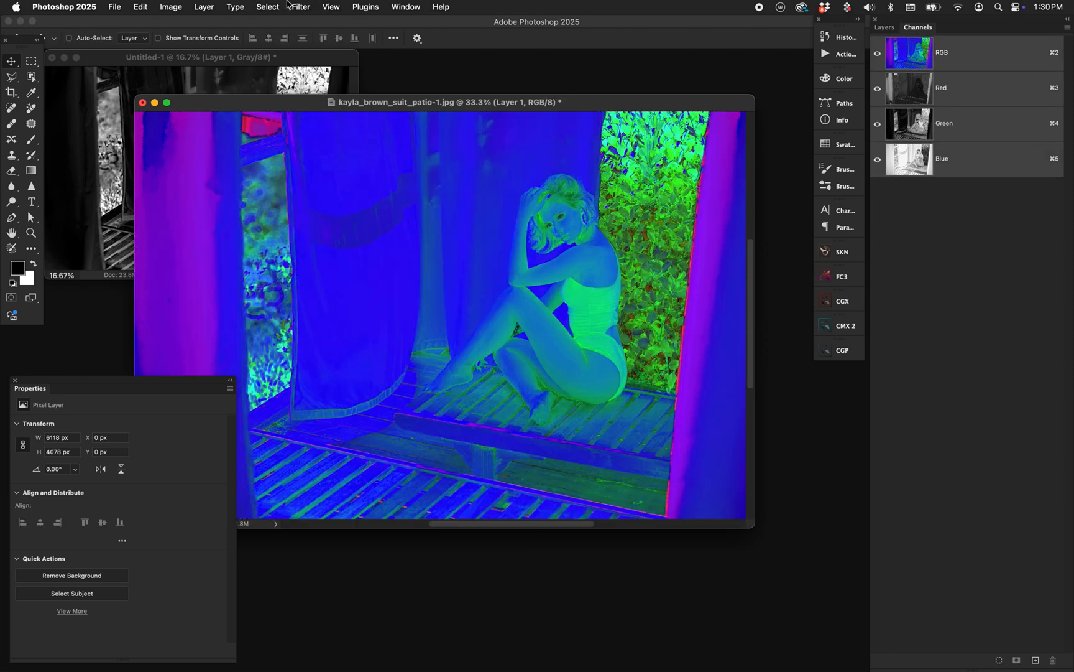
# Apply the HSB/HSL filter to the photo's duplicate layer with HSB input and RGB row order.
pyautogui.click(300, 7)
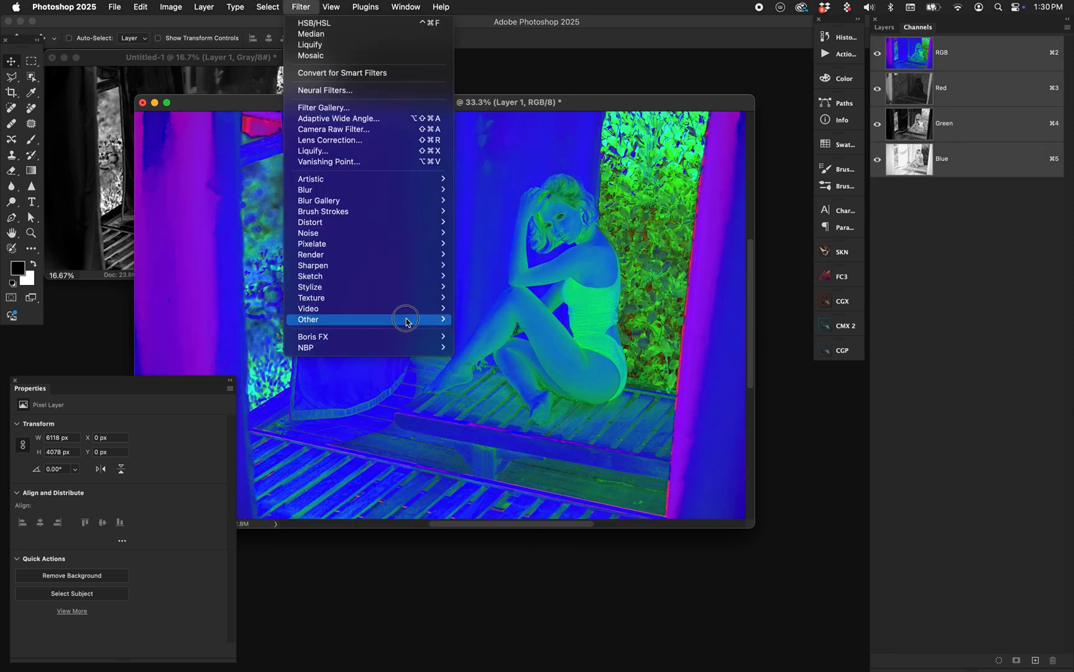
pyautogui.moveTo(405, 319)
pyautogui.click(494, 343)
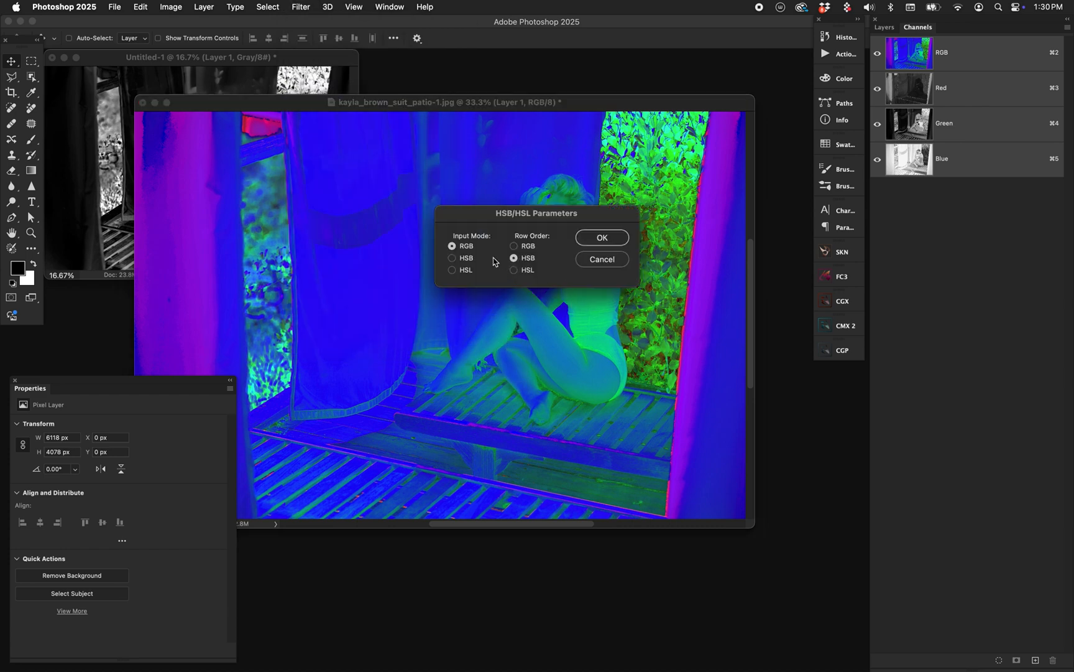
pyautogui.click(452, 257)
pyautogui.click(514, 245)
pyautogui.click(606, 239)
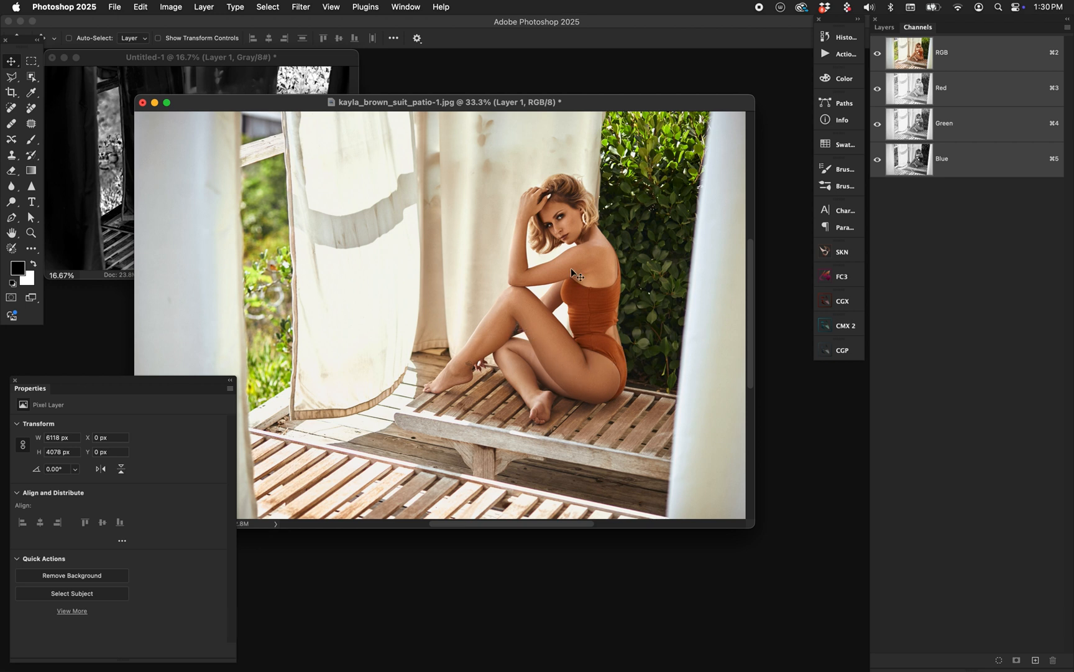
# Add a Selective Color adjustment layer above Layer 1 in the patio photo.
pyautogui.moveTo(629, 103); pyautogui.dragTo(672, 114)
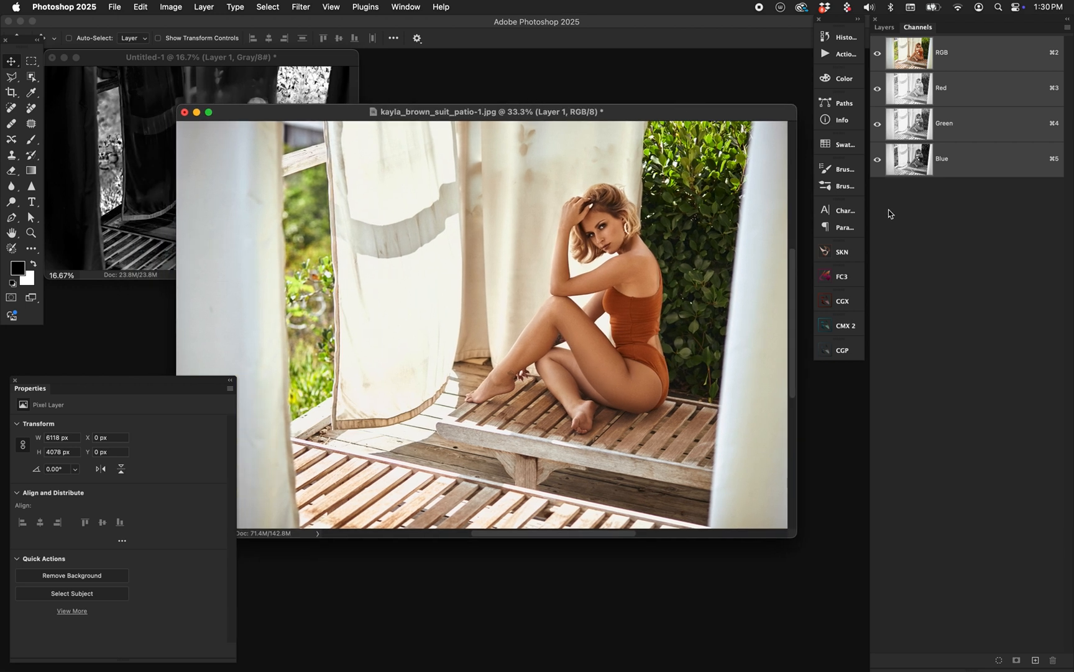
pyautogui.click(890, 30)
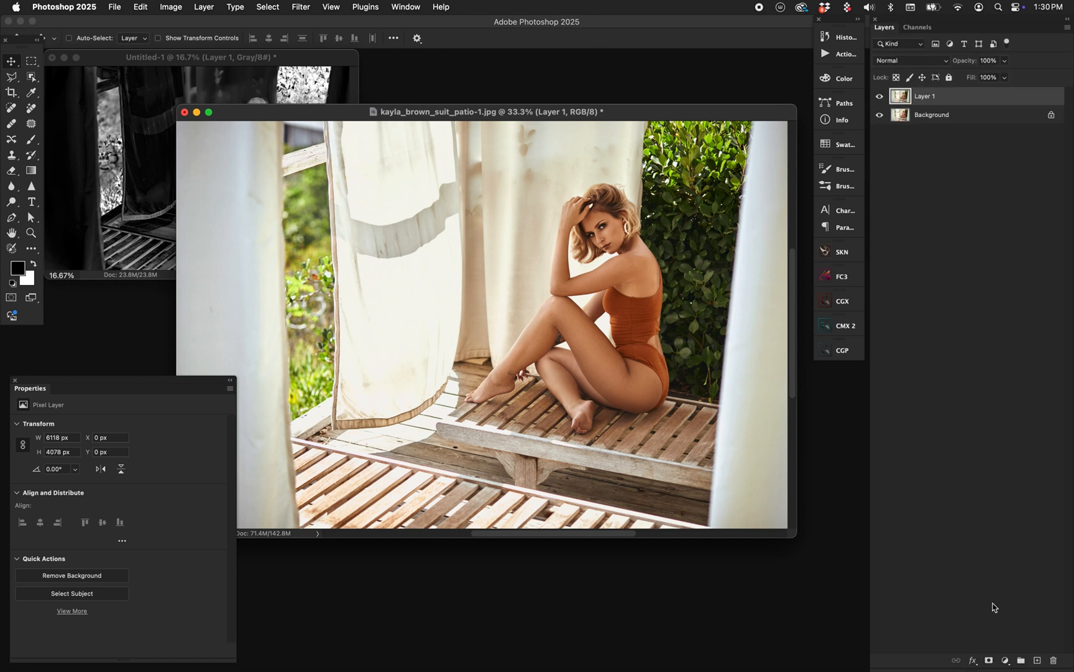
pyautogui.click(1005, 660)
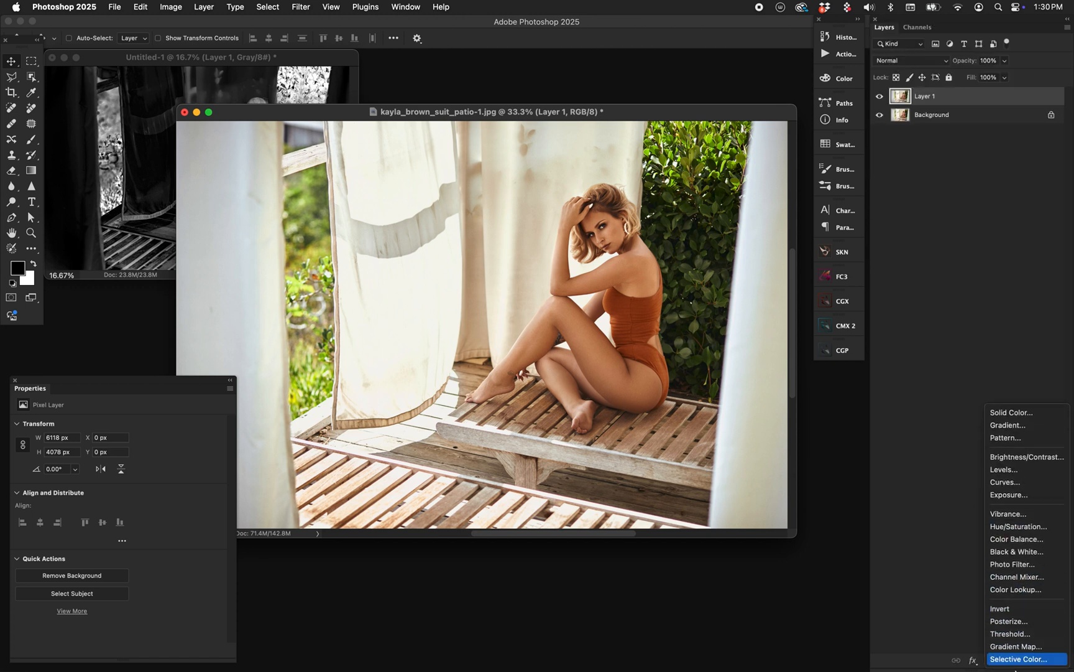
pyautogui.click(1018, 658)
pyautogui.moveTo(133, 384); pyautogui.dragTo(185, 360)
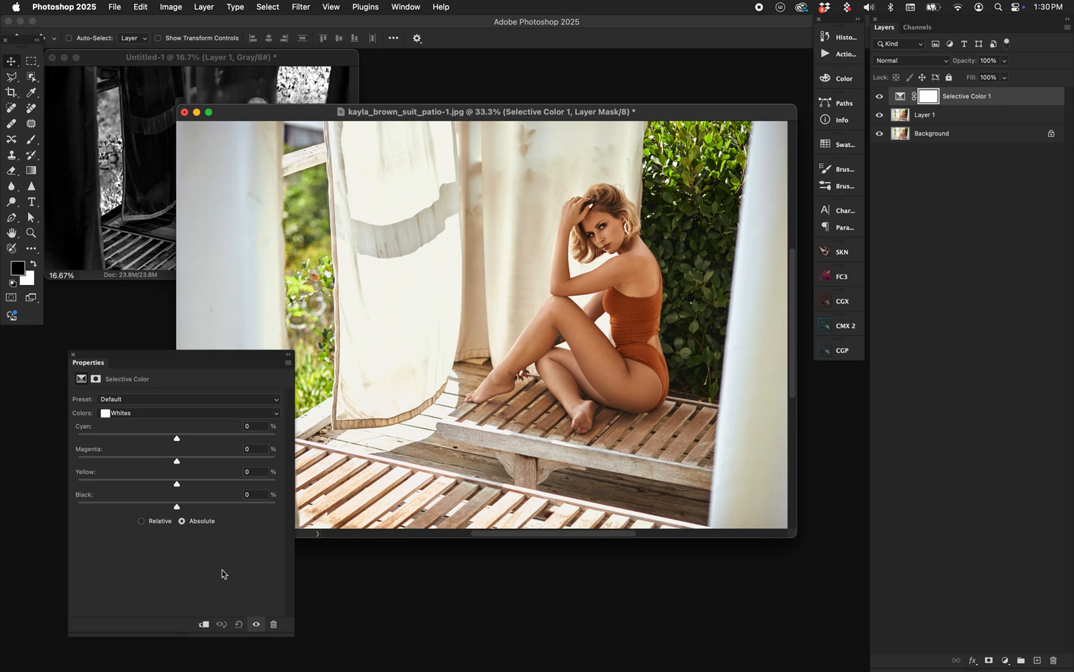
# Set the Selective Color method to Absolute and the Black value of the Whites to +100%.
pyautogui.click(147, 520)
pyautogui.press('space')
pyautogui.click(182, 521)
pyautogui.moveTo(178, 506); pyautogui.dragTo(352, 509)
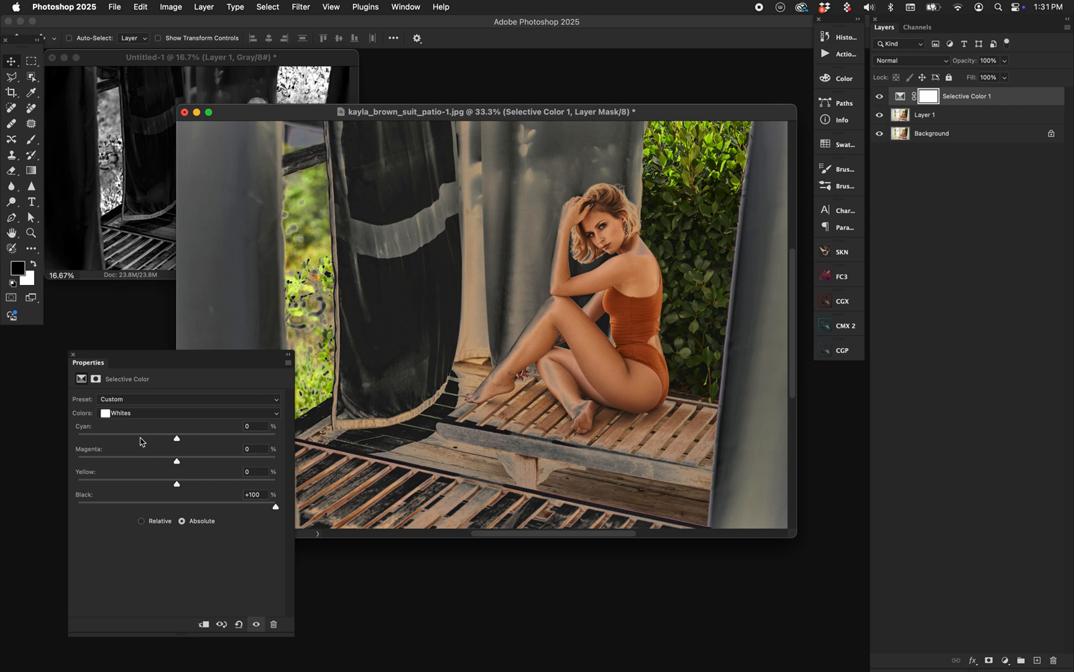
# Set the Selective Color Black value to +100% for both the Neutrals and the Blacks.
pyautogui.click(120, 416)
pyautogui.click(119, 427)
pyautogui.click(207, 504)
pyautogui.moveTo(208, 506); pyautogui.dragTo(339, 497)
pyautogui.click(132, 417)
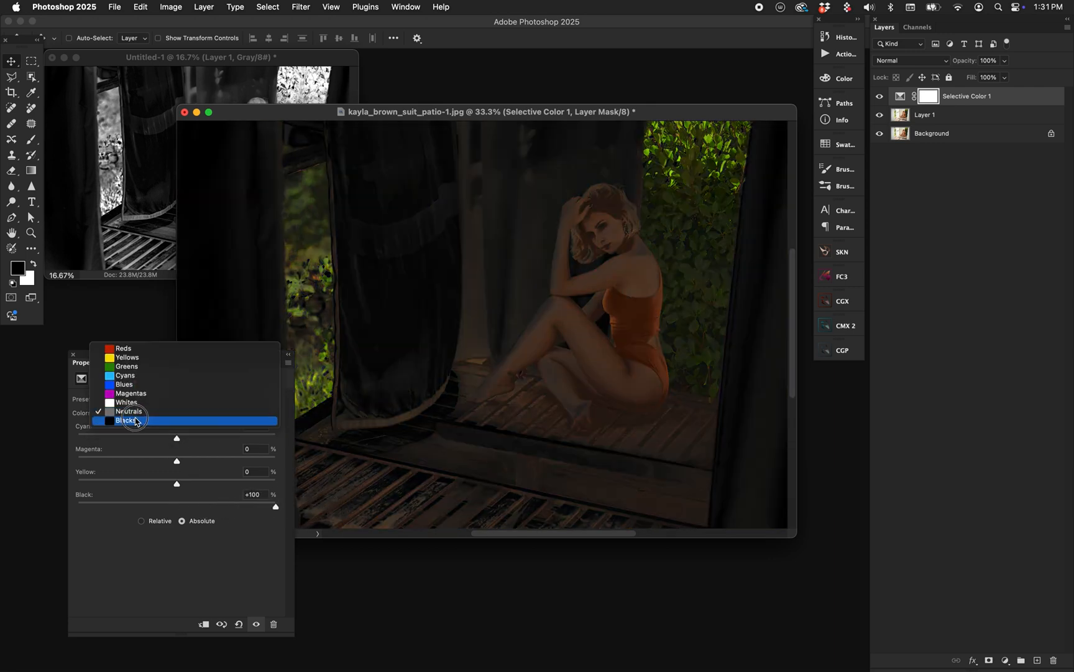
pyautogui.click(142, 422)
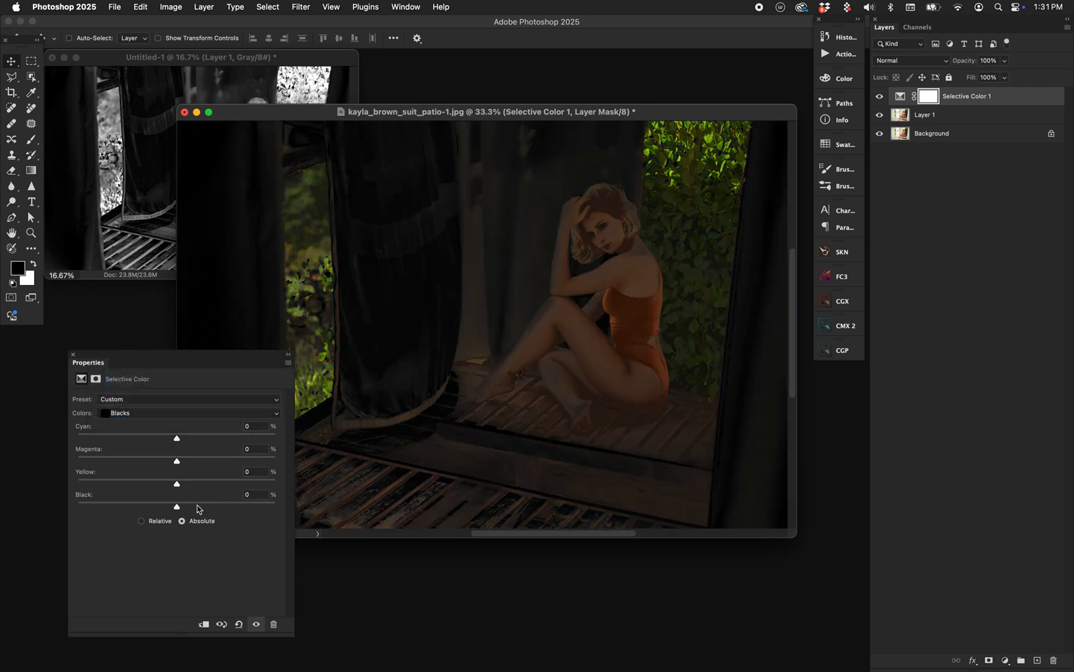
# Set the Selective Color Black value to -100% for the Magentas and the Blues.
pyautogui.click(140, 413)
pyautogui.click(141, 386)
pyautogui.moveTo(177, 504); pyautogui.dragTo(32, 499)
pyautogui.click(152, 413)
pyautogui.click(124, 402)
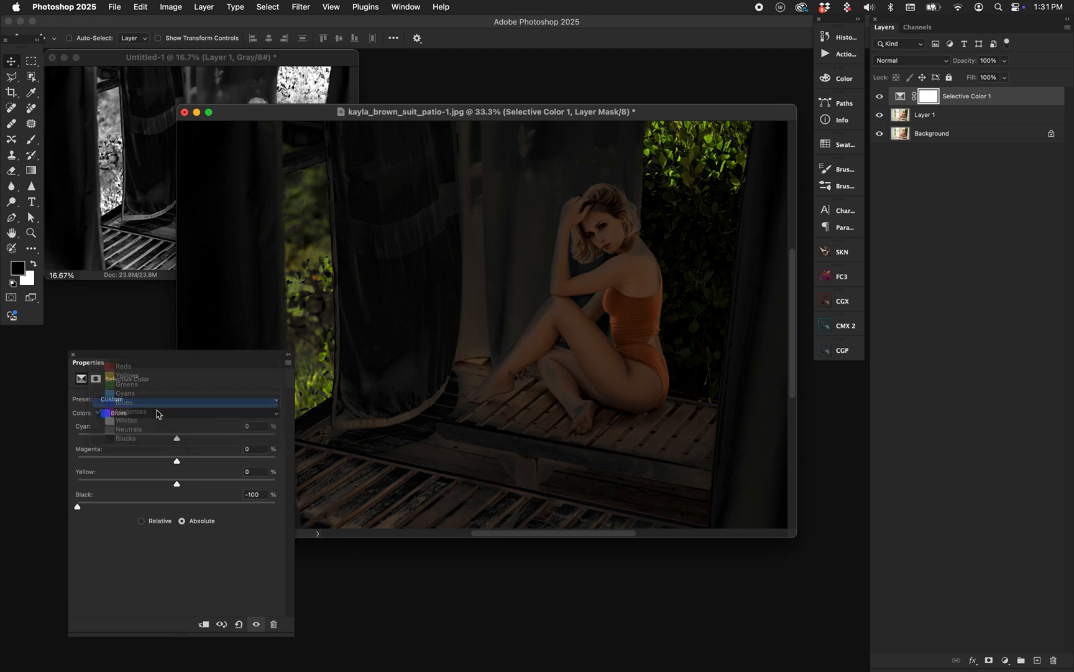
pyautogui.moveTo(177, 505); pyautogui.dragTo(72, 515)
# Set the Selective Color Black value to -100% for the Cyans and the Greens.
pyautogui.click(142, 412)
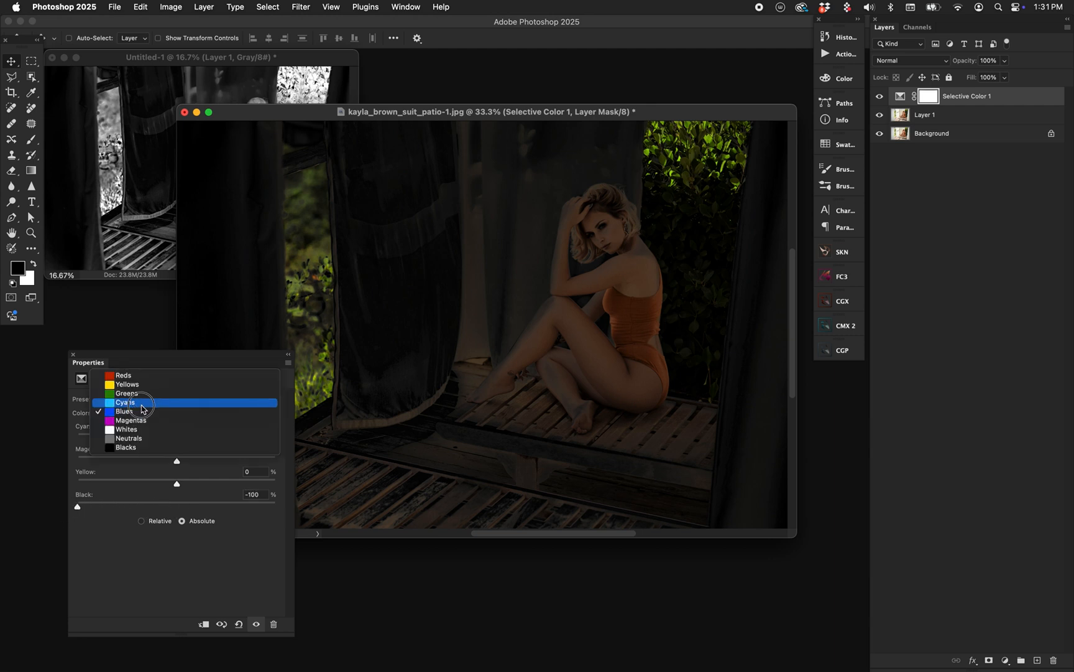
pyautogui.click(152, 396)
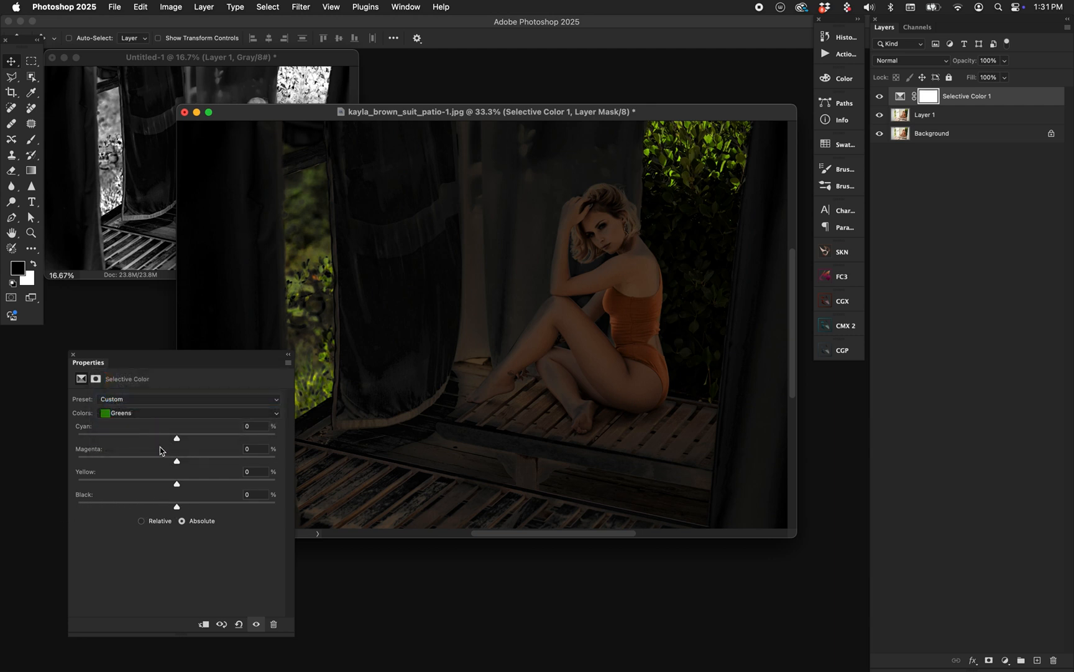
pyautogui.click(151, 413)
pyautogui.click(124, 421)
pyautogui.moveTo(176, 506); pyautogui.dragTo(53, 514)
pyautogui.click(125, 413)
pyautogui.click(121, 403)
pyautogui.moveTo(173, 508); pyautogui.dragTo(47, 509)
# Set the Selective Color Black value to -100% for the Yellows and the Reds.
pyautogui.click(124, 415)
pyautogui.click(124, 403)
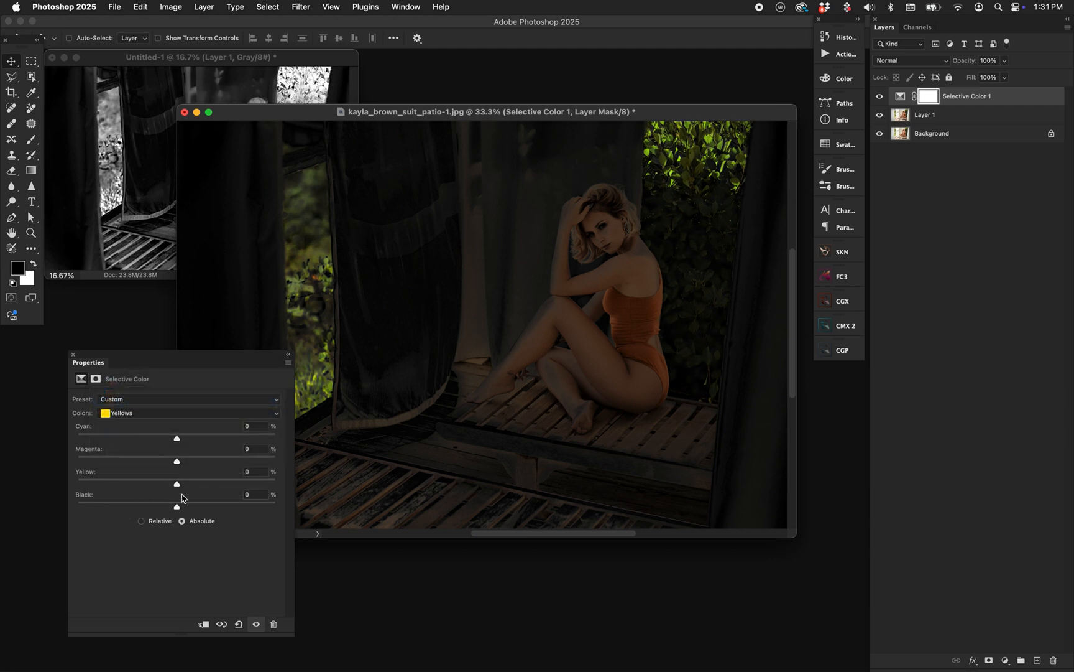
pyautogui.moveTo(177, 506); pyautogui.dragTo(49, 511)
pyautogui.click(127, 413)
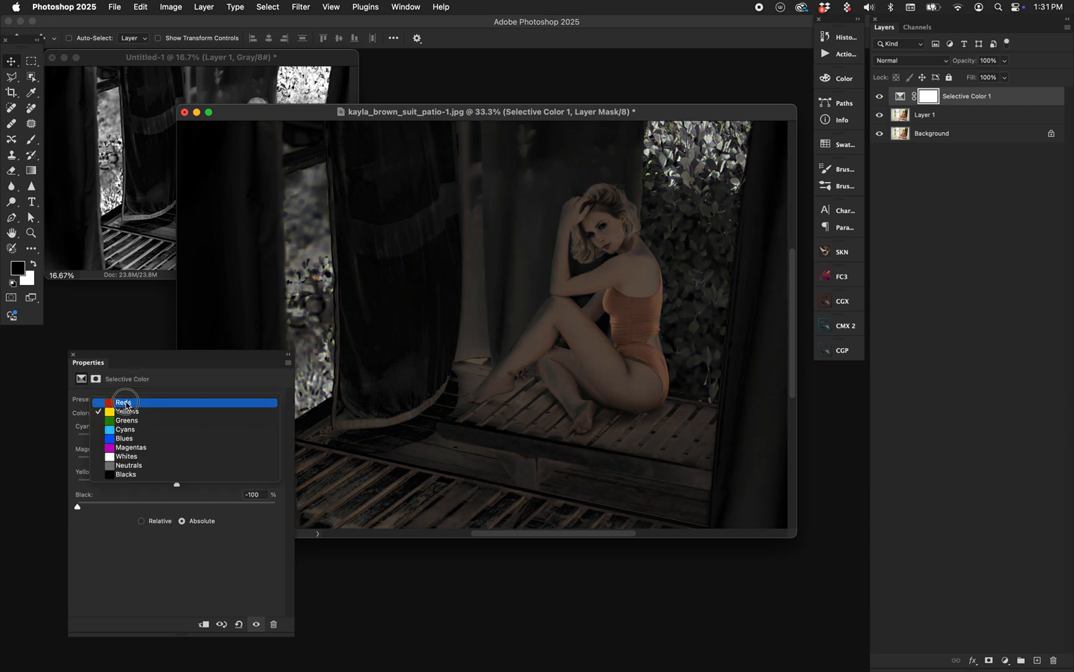
pyautogui.click(125, 403)
pyautogui.moveTo(176, 506); pyautogui.dragTo(2, 516)
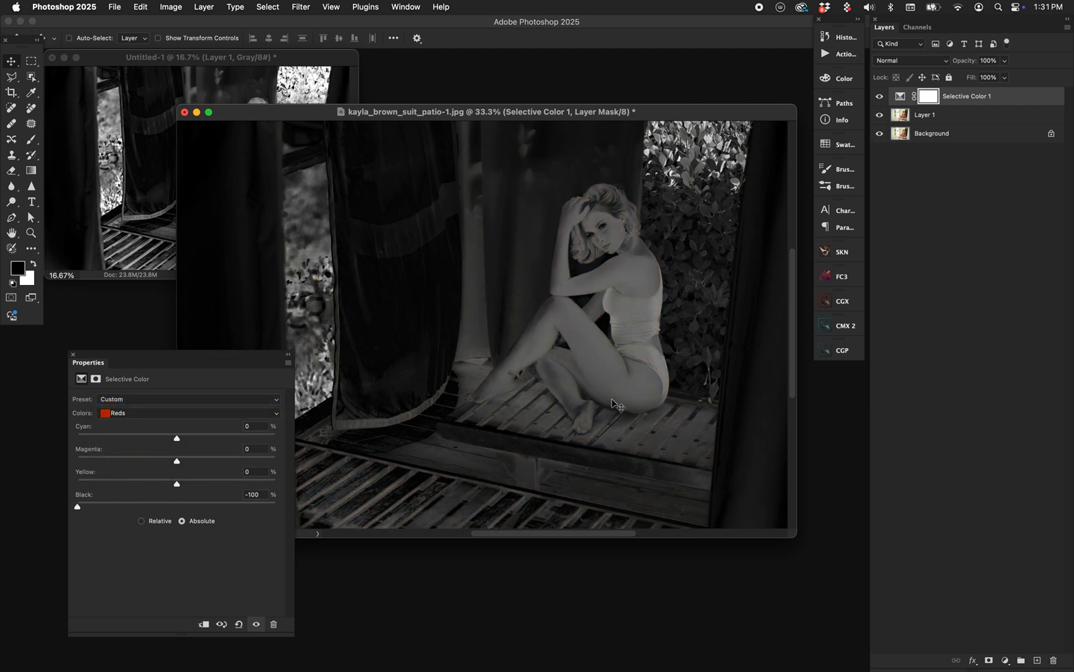
# Arrange the photo and grayscale document windows so both images can be compared, with the photo at 25% zoom.
pyautogui.press('super+plus')
pyautogui.press('super+minus')
pyautogui.moveTo(417, 112); pyautogui.dragTo(592, 201)
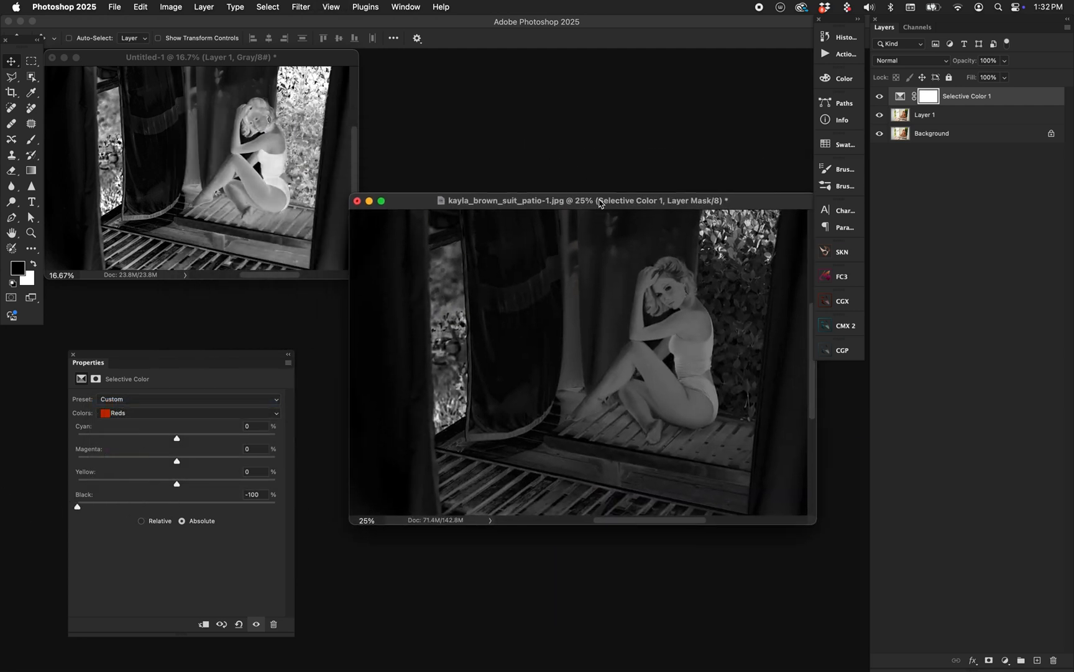
pyautogui.moveTo(320, 59); pyautogui.dragTo(326, 97)
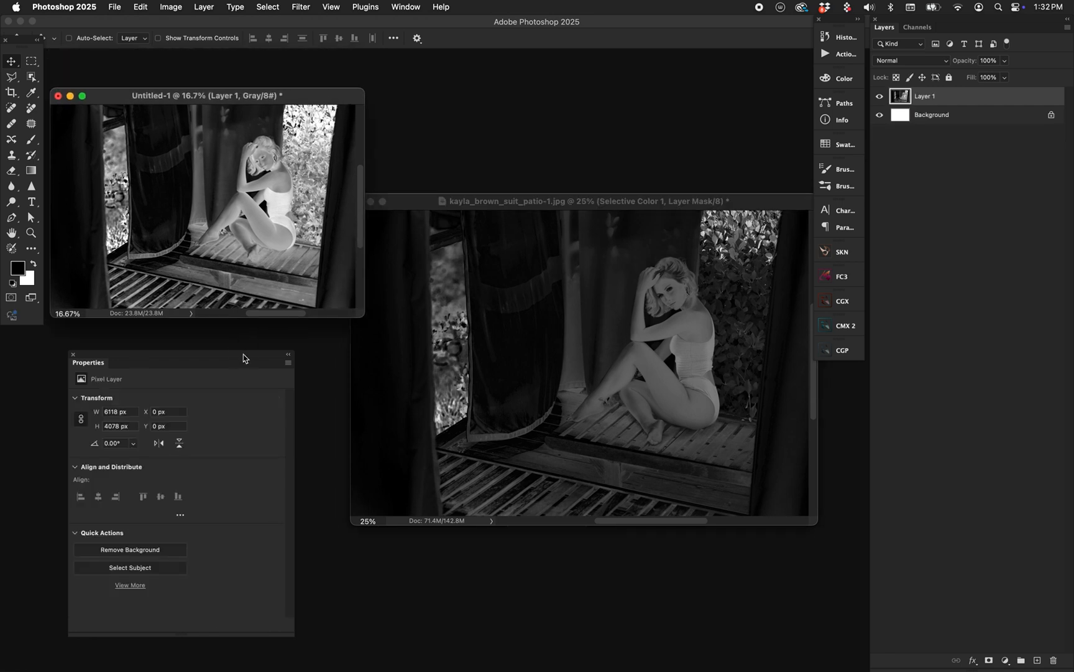
pyautogui.moveTo(243, 358); pyautogui.dragTo(209, 459)
pyautogui.moveTo(308, 95); pyautogui.dragTo(306, 62)
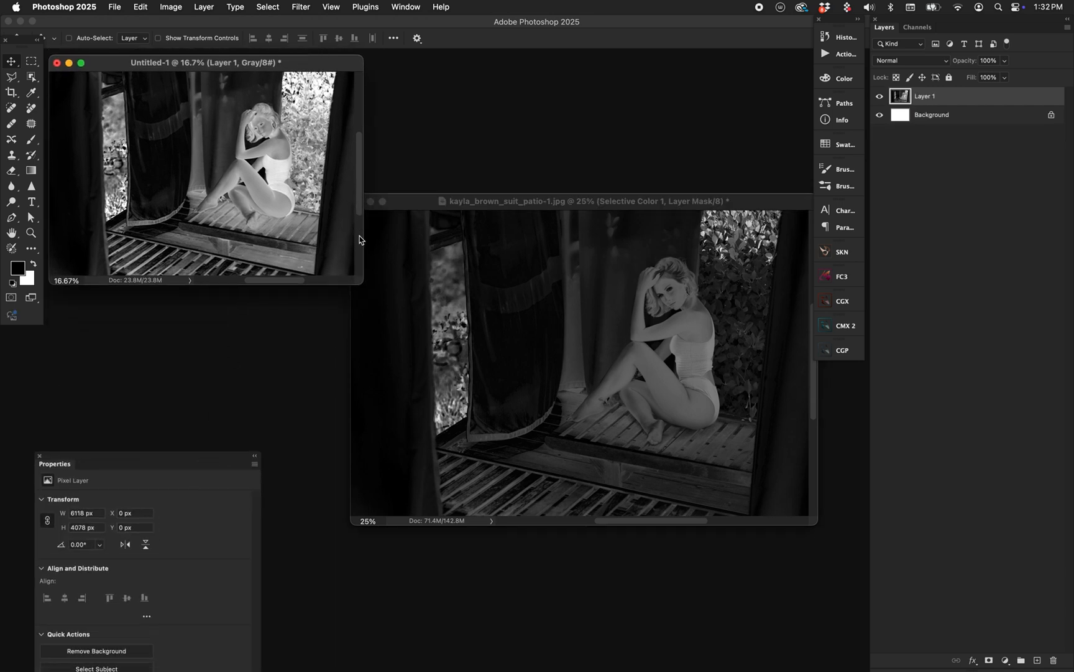
# Enlarge the grayscale document to 25% to compare it with the Selective Color version.
pyautogui.click(583, 355)
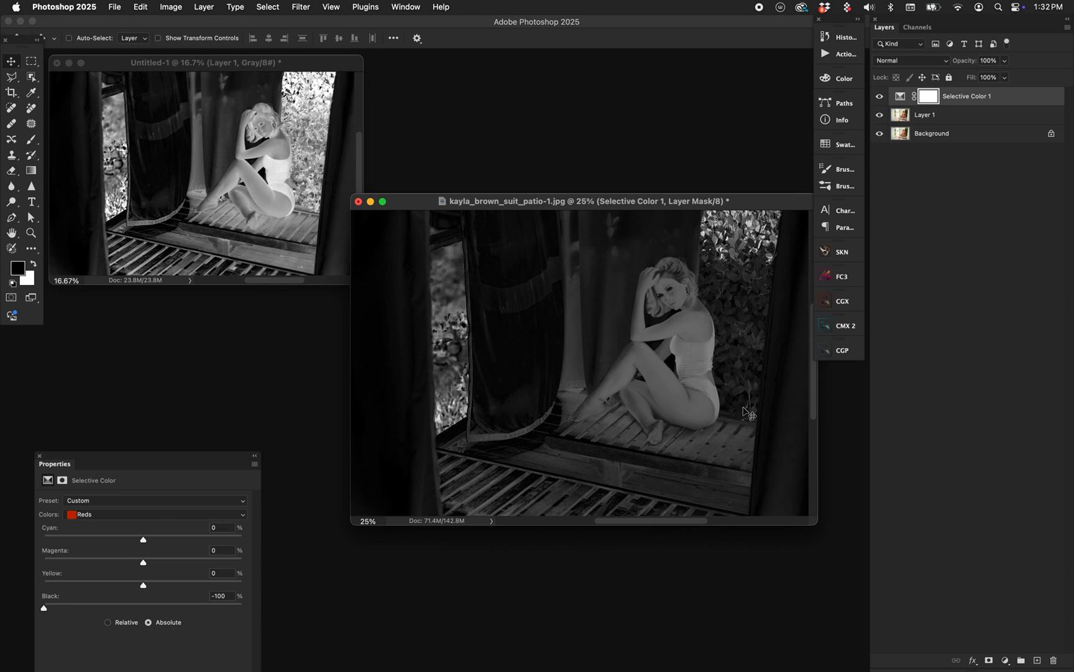
pyautogui.click(304, 57)
pyautogui.press('super+equal')
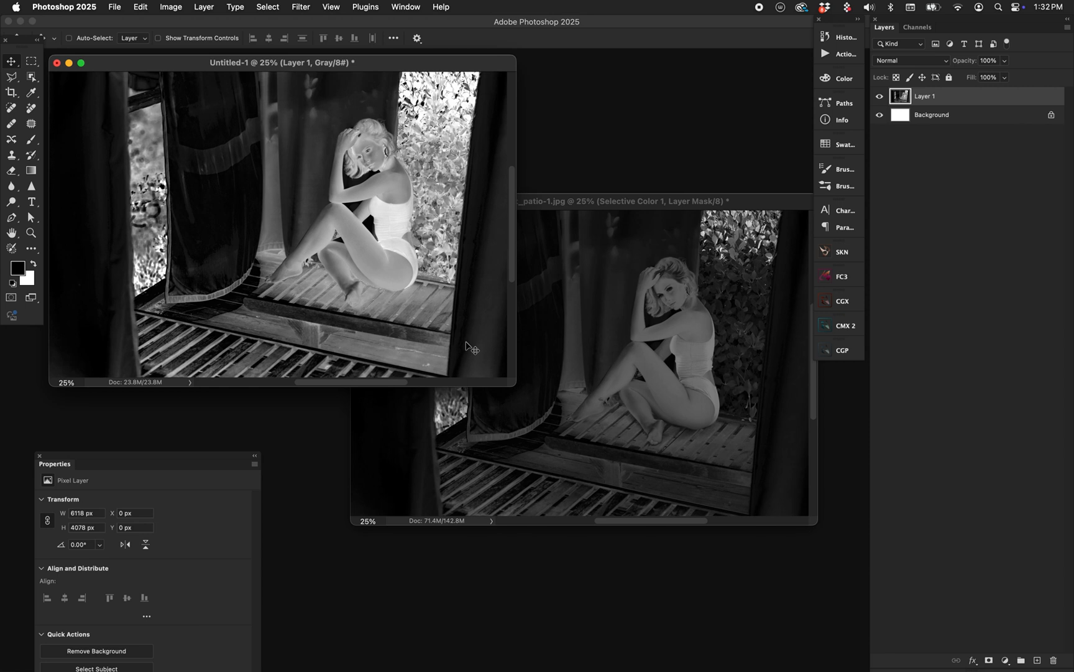
# Move the photo window clear of the grayscale document and compare the two masks, checking the original with the Selective Color layer hidden.
pyautogui.moveTo(602, 200); pyautogui.dragTo(591, 328)
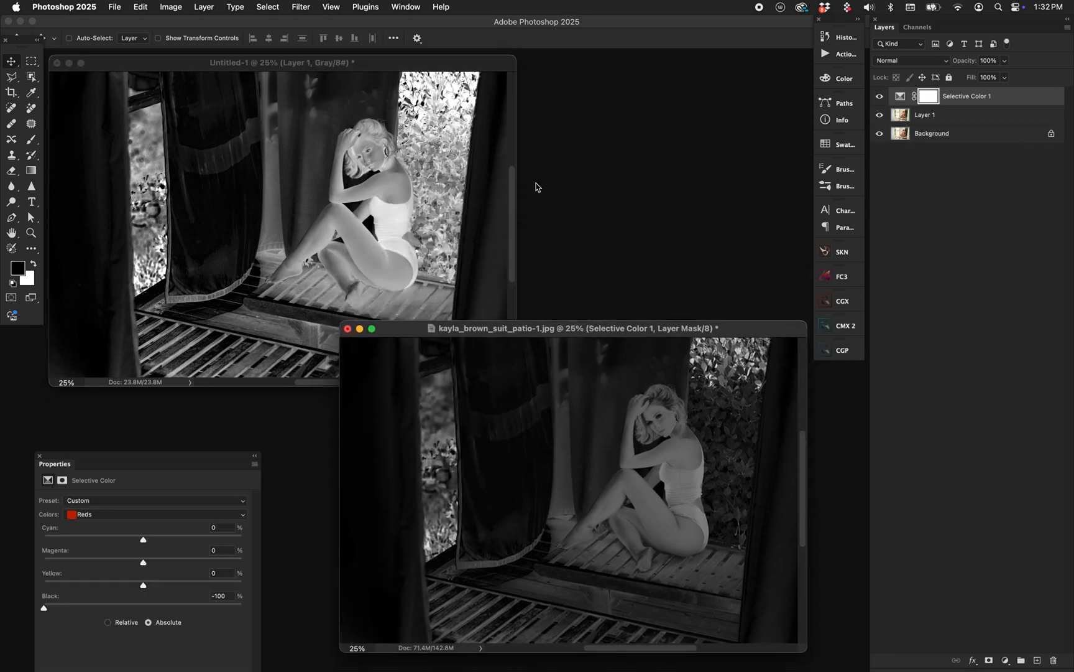
pyautogui.click(389, 161)
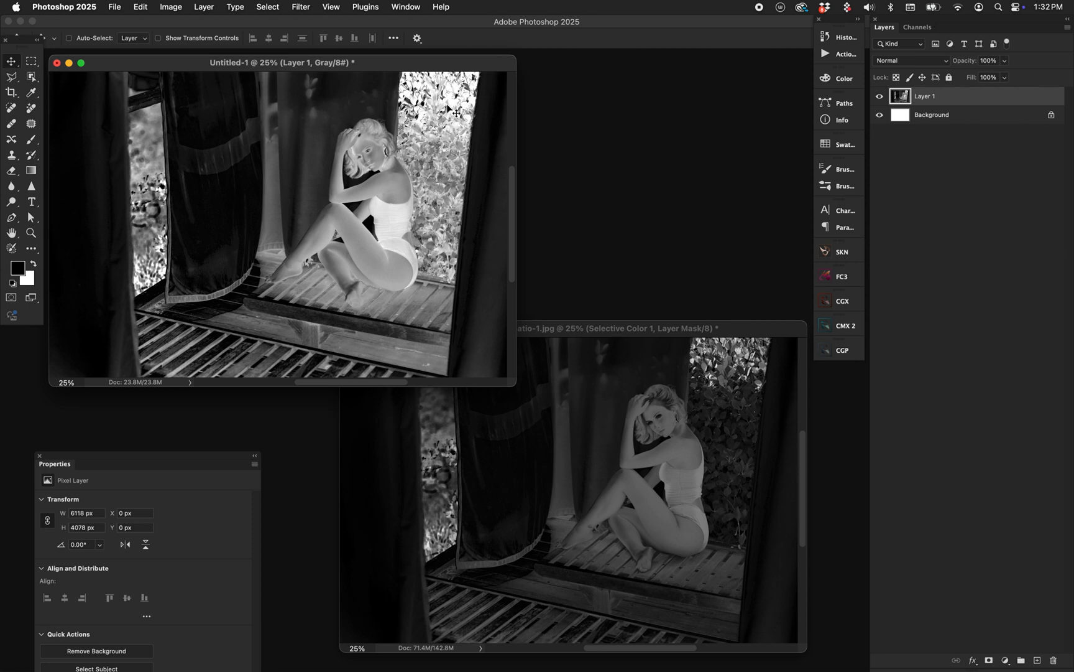
pyautogui.click(700, 401)
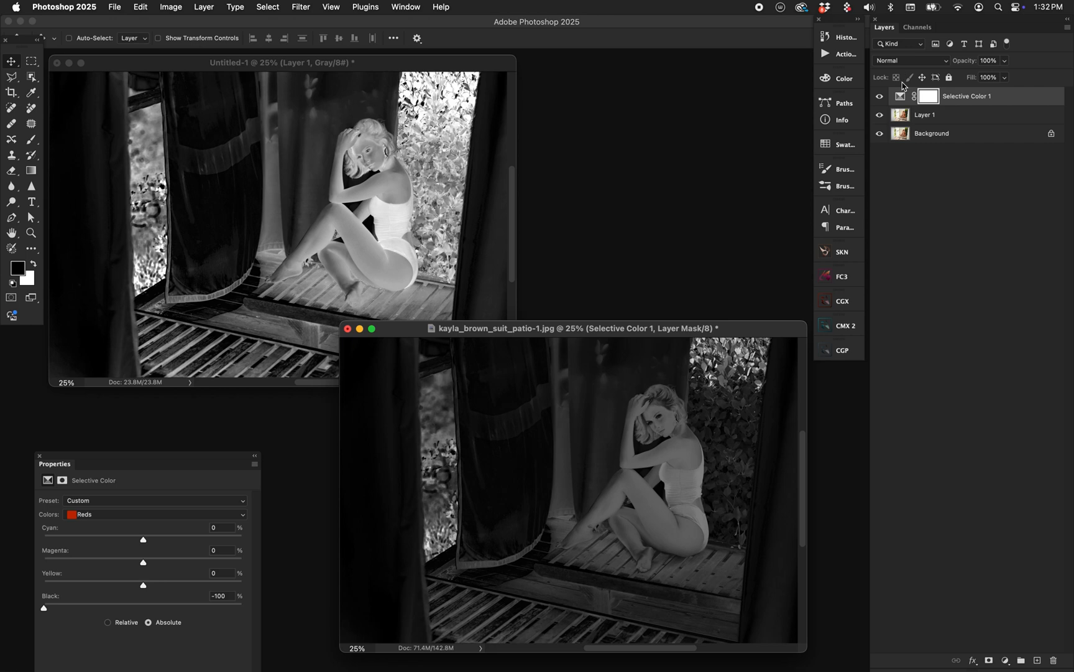
pyautogui.click(879, 96)
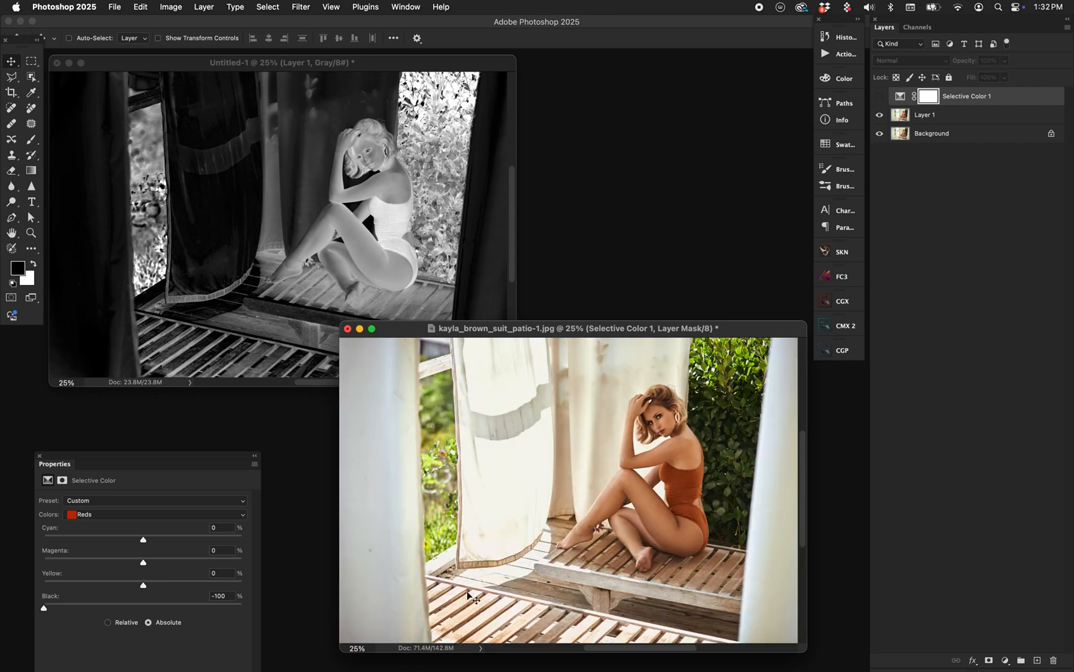
pyautogui.click(879, 96)
pyautogui.click(361, 183)
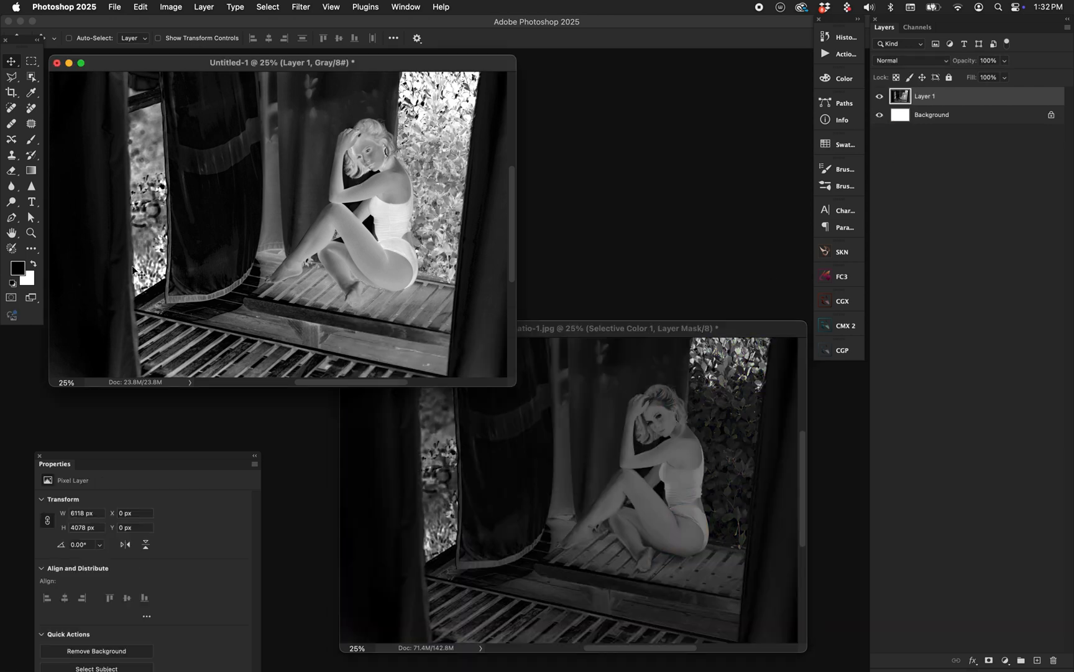
pyautogui.click(491, 551)
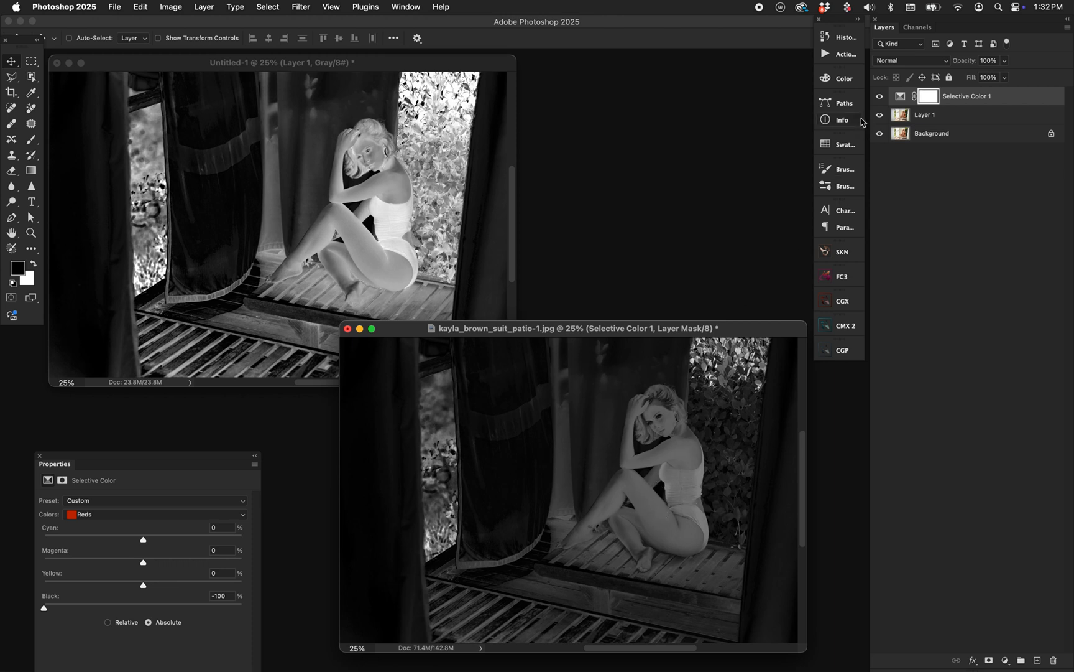
pyautogui.click(879, 96)
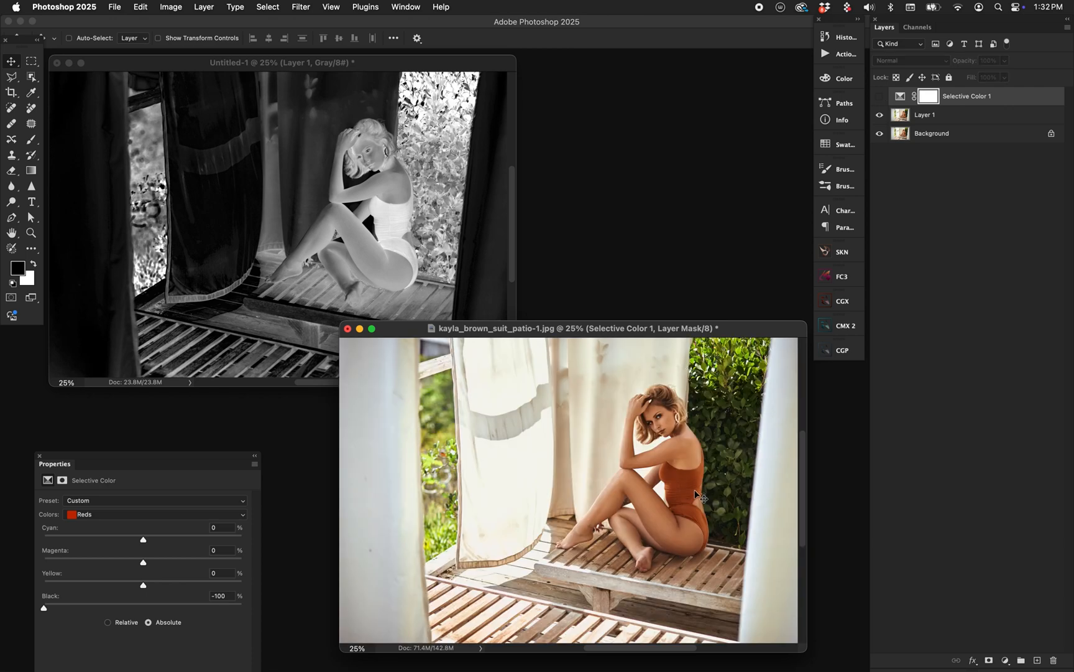
pyautogui.click(879, 96)
pyautogui.click(419, 177)
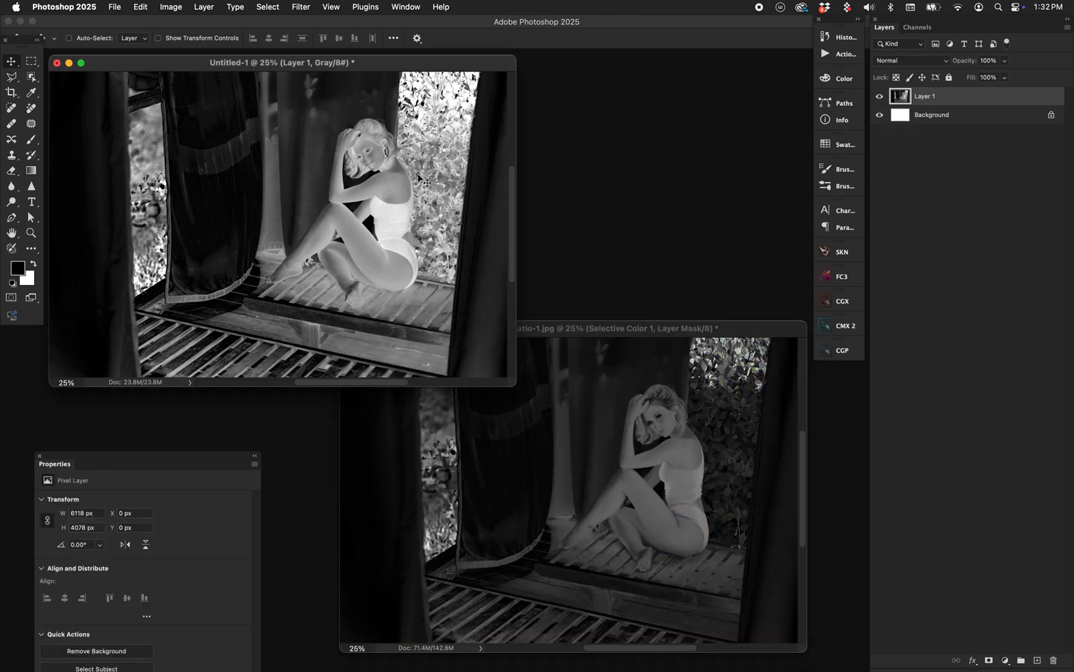
pyautogui.click(672, 471)
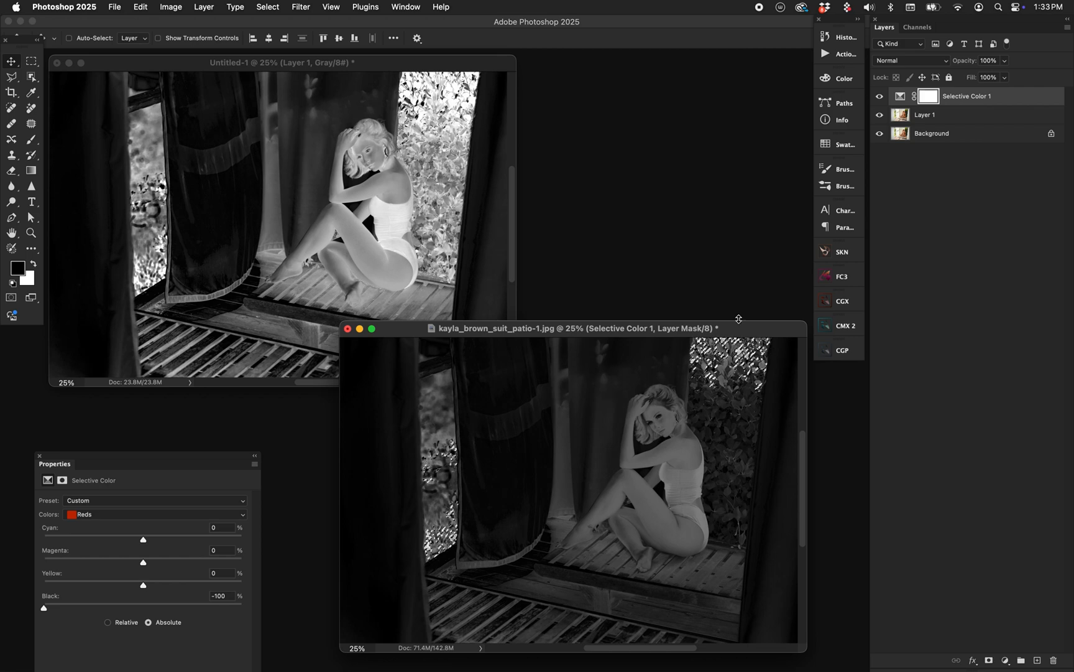
# Show the photo enlarged in full-screen mode and hide the Selective Color layer.
pyautogui.press('f')
pyautogui.press('super+plus')
pyautogui.press('super+plus')
pyautogui.press('super+minus')
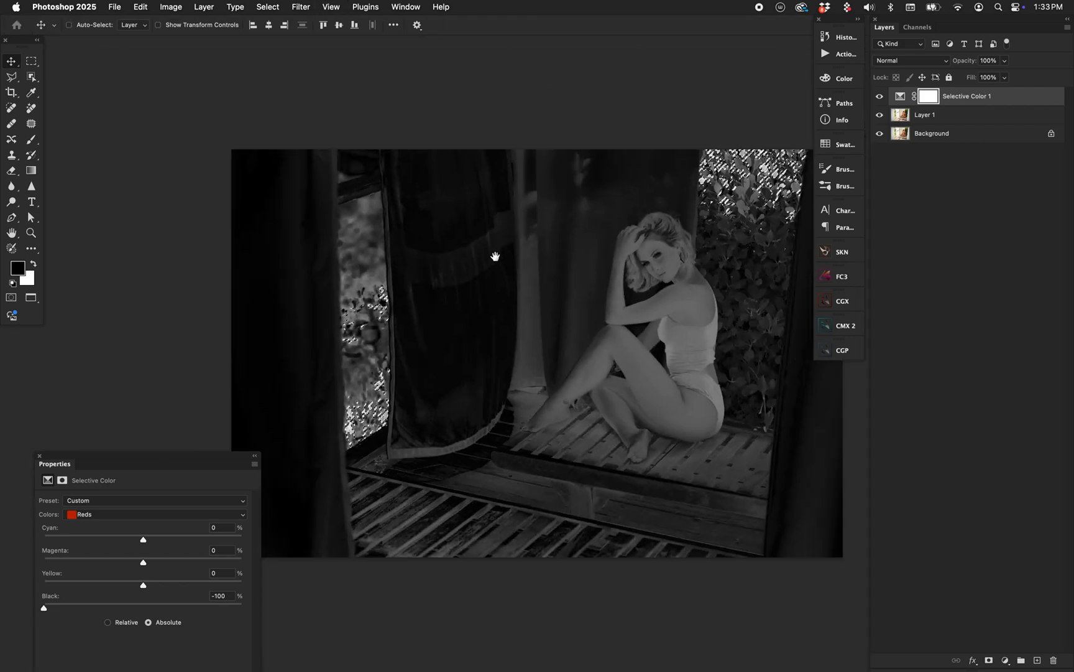
pyautogui.moveTo(496, 256); pyautogui.dragTo(441, 242)
pyautogui.click(880, 97)
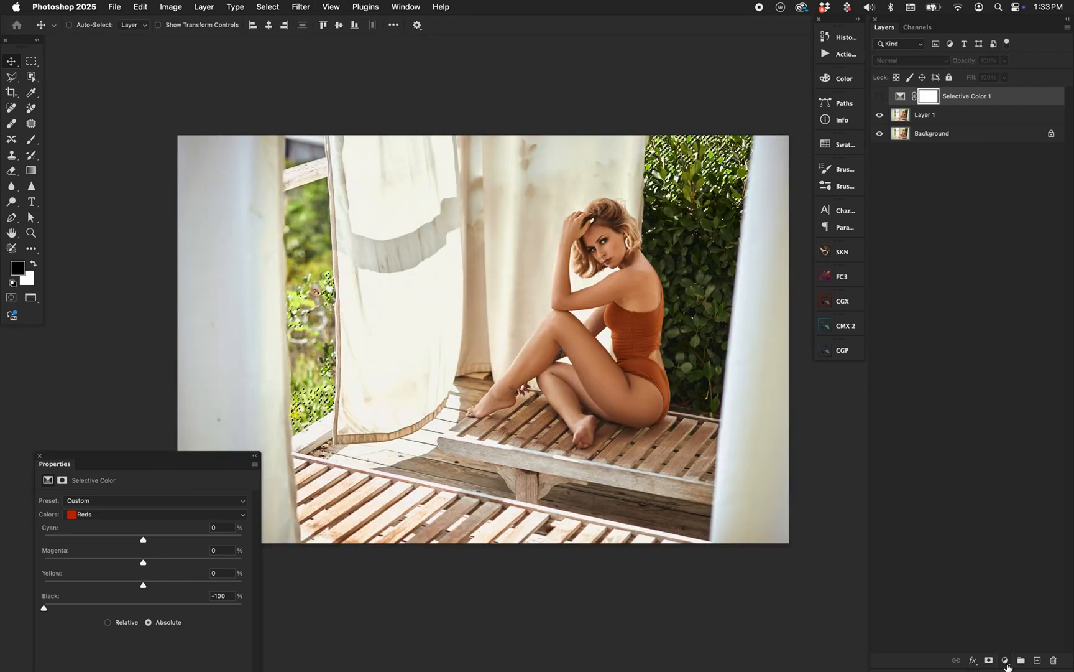
# Try a Hue/Saturation adjustment layer masked by the saturation selection, then delete it and show the Selective Color layer again.
pyautogui.click(1005, 660)
pyautogui.click(1032, 588)
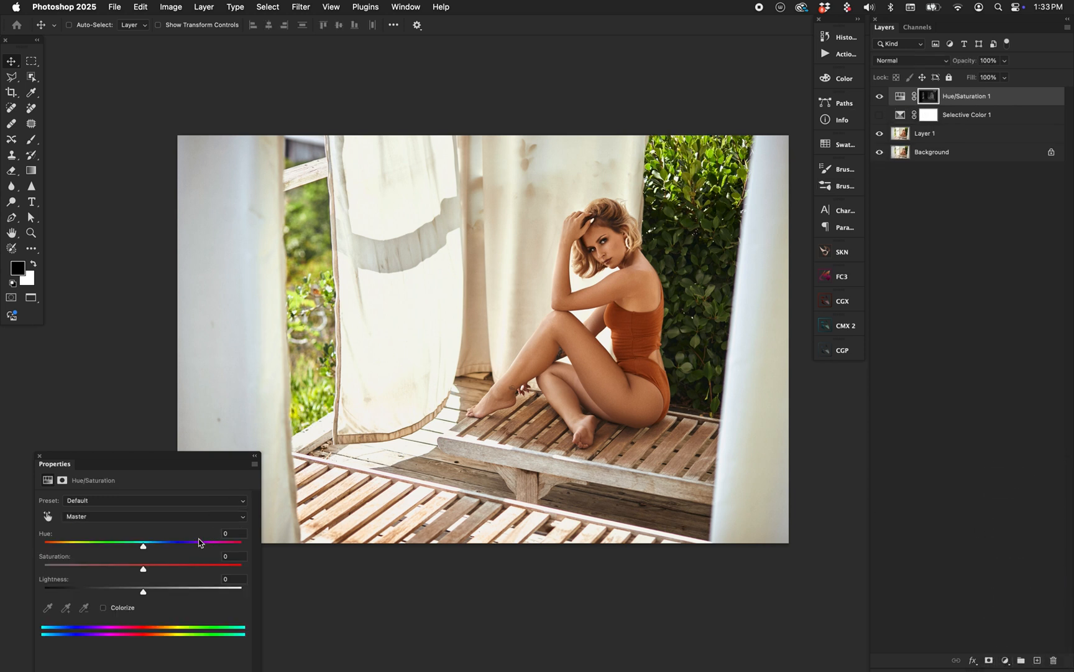
pyautogui.moveTo(144, 568); pyautogui.dragTo(175, 574)
pyautogui.press('Delete')
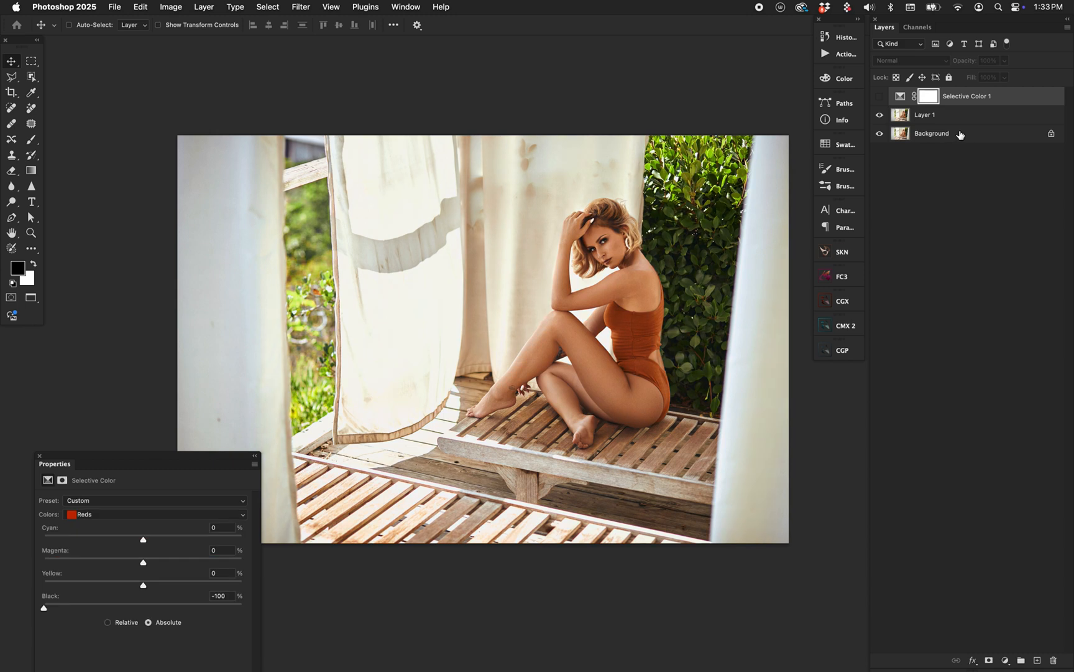
pyautogui.click(880, 97)
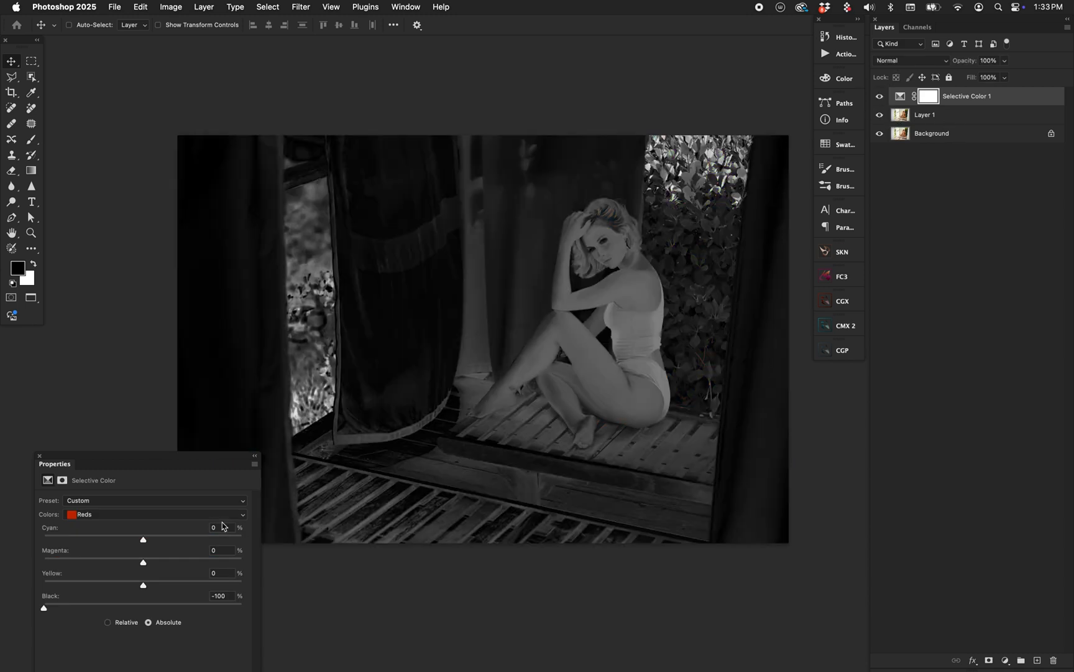
# Review the Selective Color color ranges and the options for saving or loading presets.
pyautogui.click(160, 515)
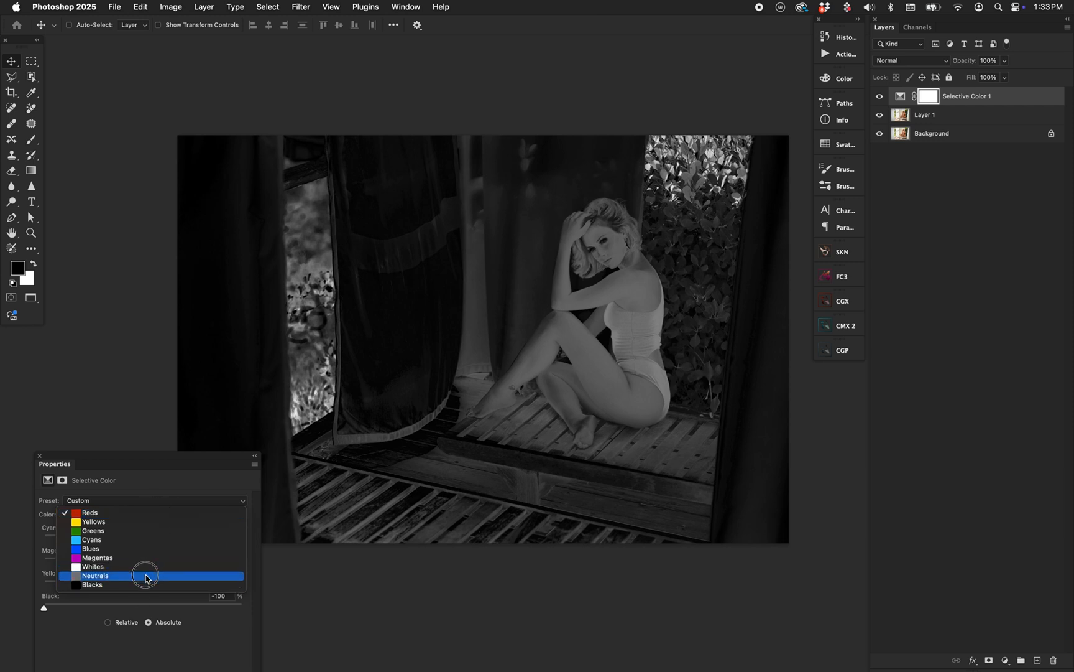
pyautogui.click(229, 625)
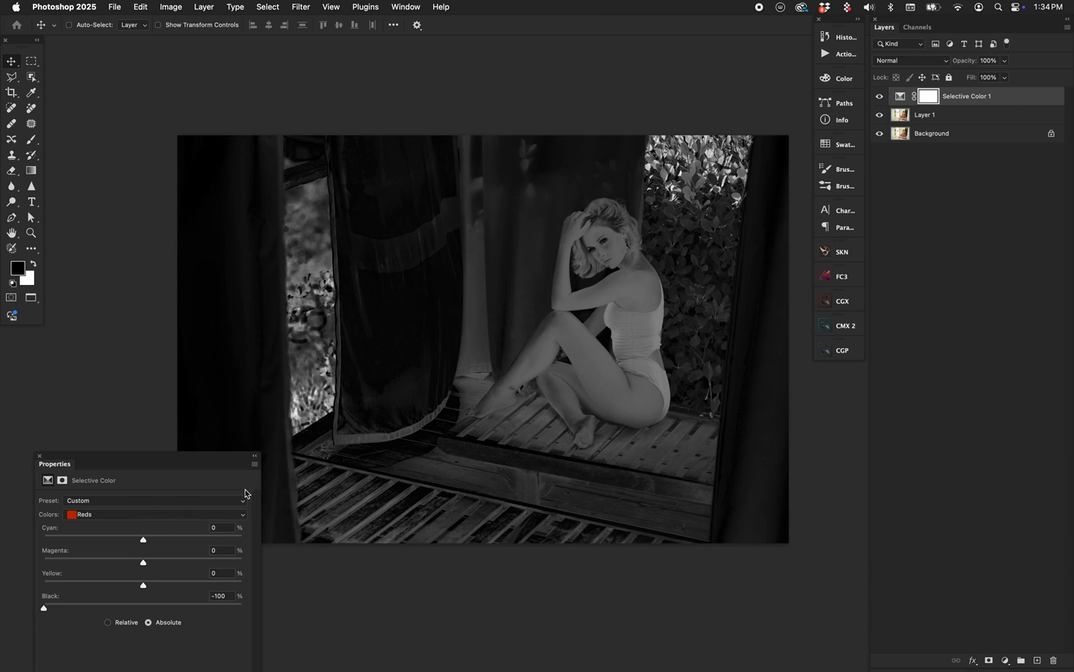
pyautogui.click(254, 463)
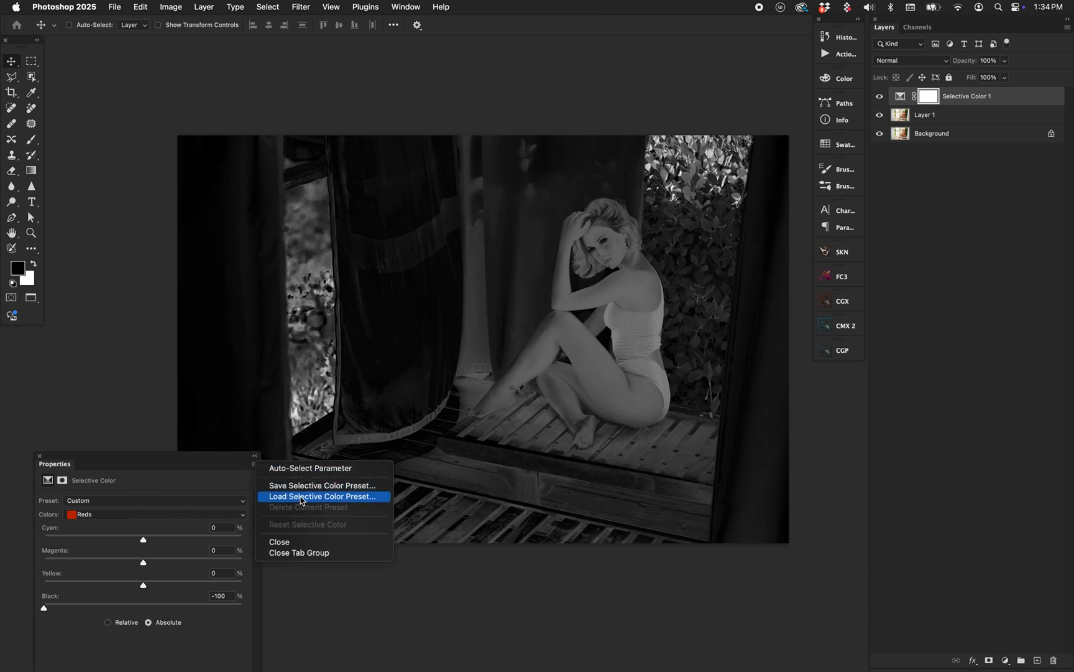
pyautogui.click(181, 497)
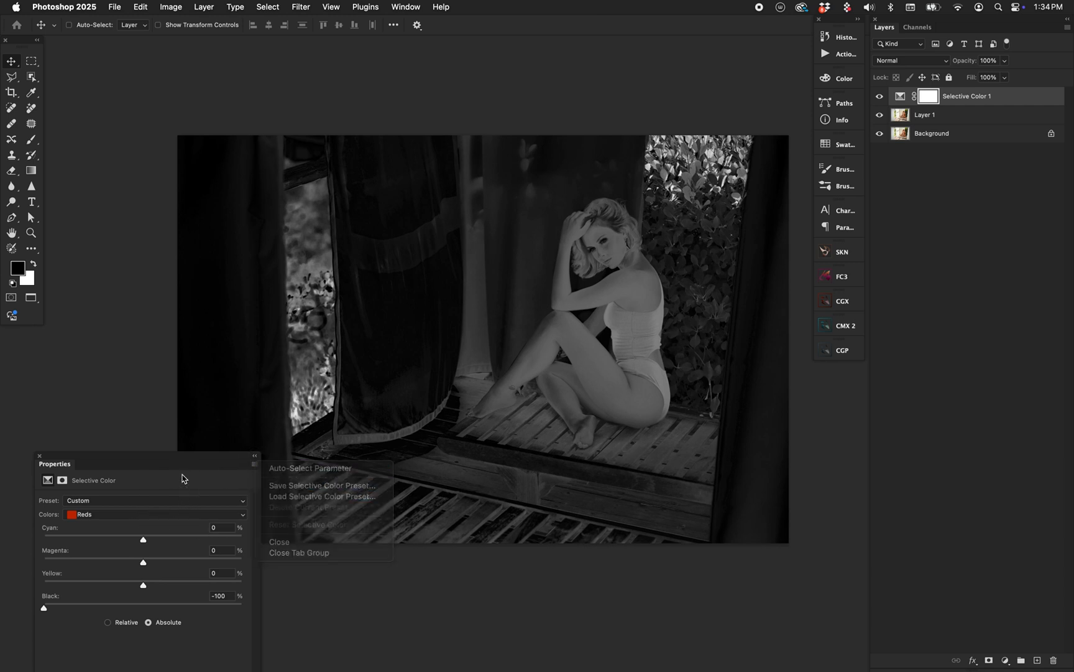
# Replace the Selective Color layer with a new Selective Color adjustment layer using the Sat Mask C preset.
pyautogui.press('BackSpace')
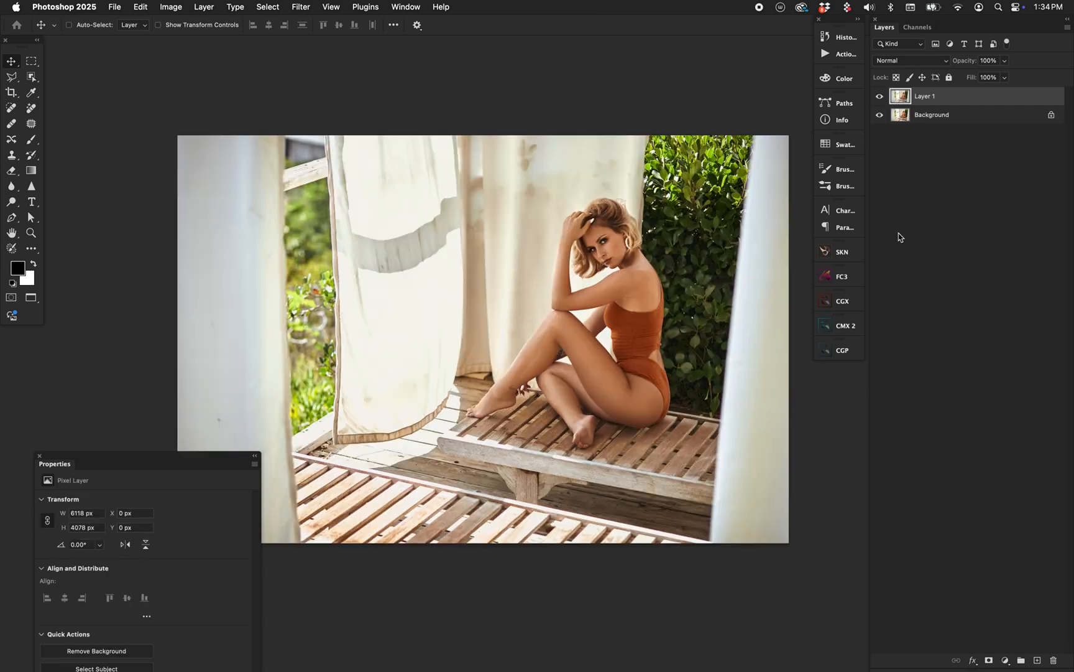
pyautogui.click(1007, 660)
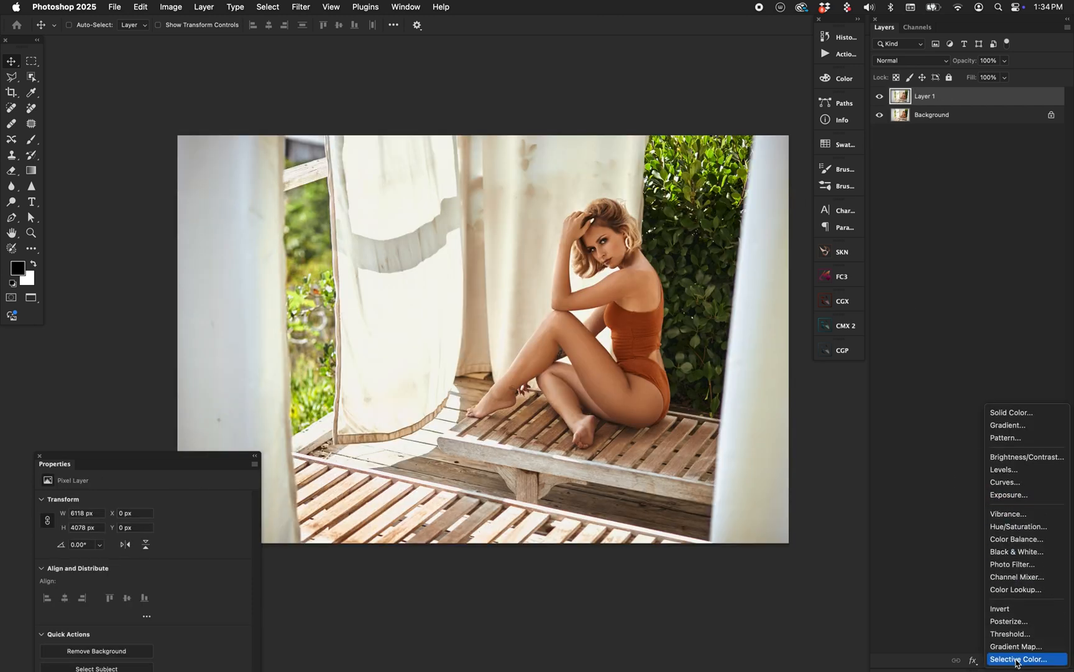
pyautogui.click(1018, 660)
pyautogui.click(100, 502)
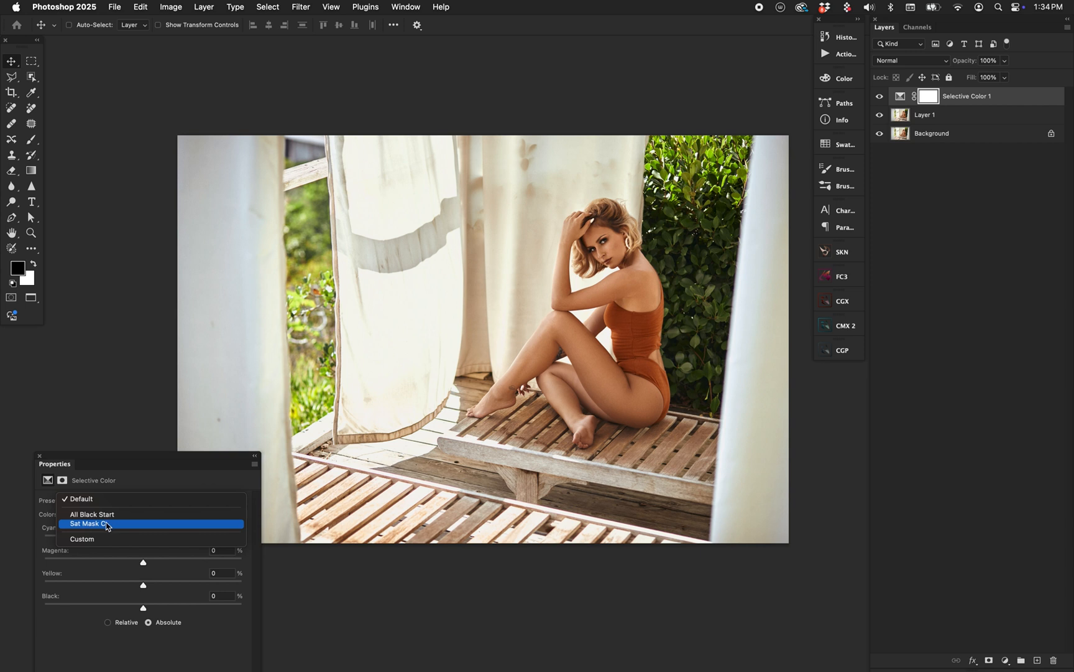
pyautogui.click(108, 528)
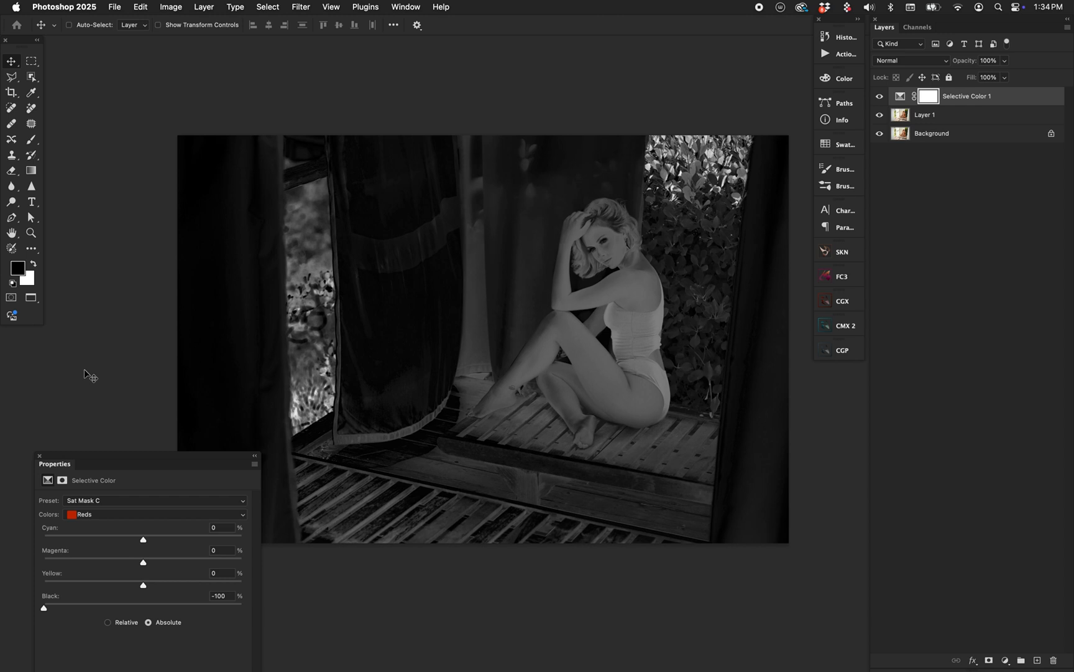
# Return to floating windows, set the photo clear of the grayscale document, and compare the Sat Mask C version with the grayscale mask.
pyautogui.press('f')
pyautogui.press('f')
pyautogui.press('super+minus')
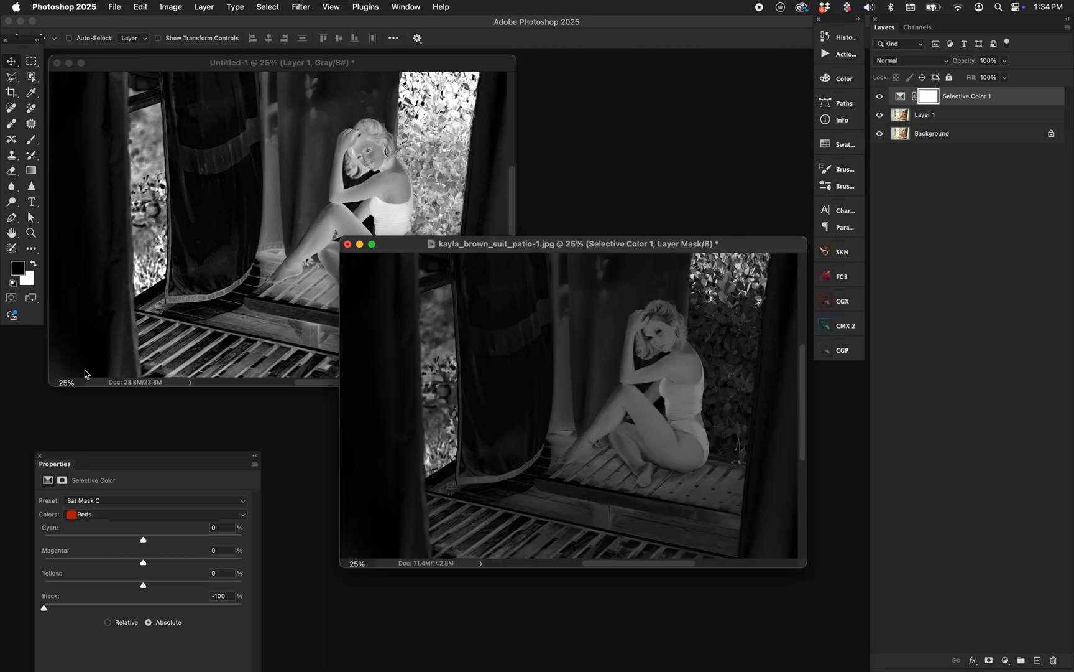
pyautogui.moveTo(728, 249); pyautogui.dragTo(725, 336)
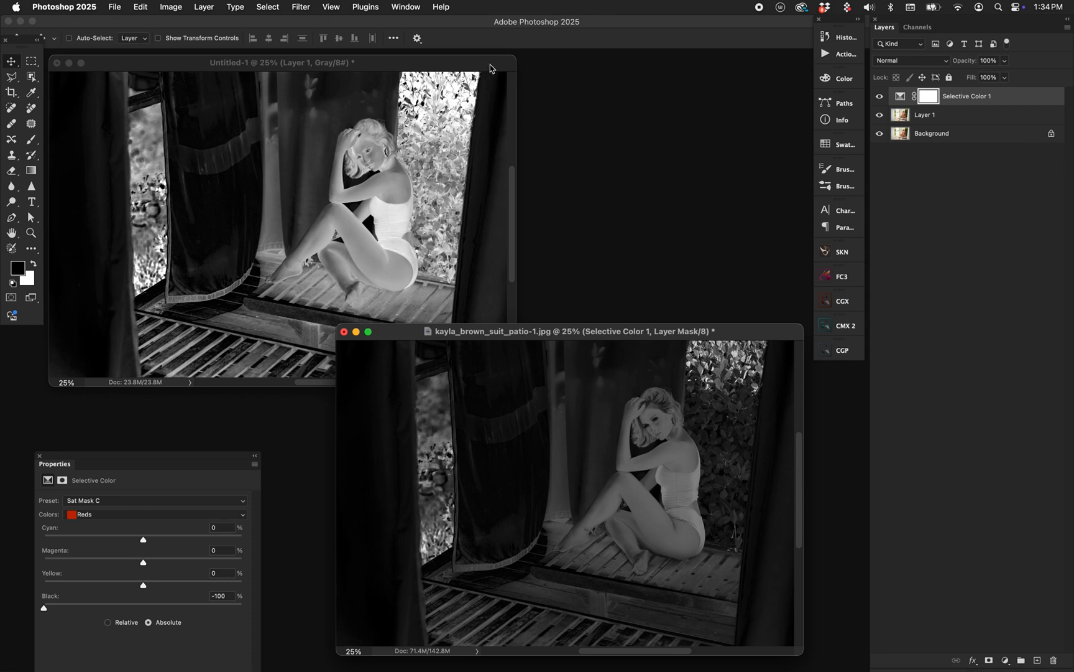
pyautogui.click(463, 64)
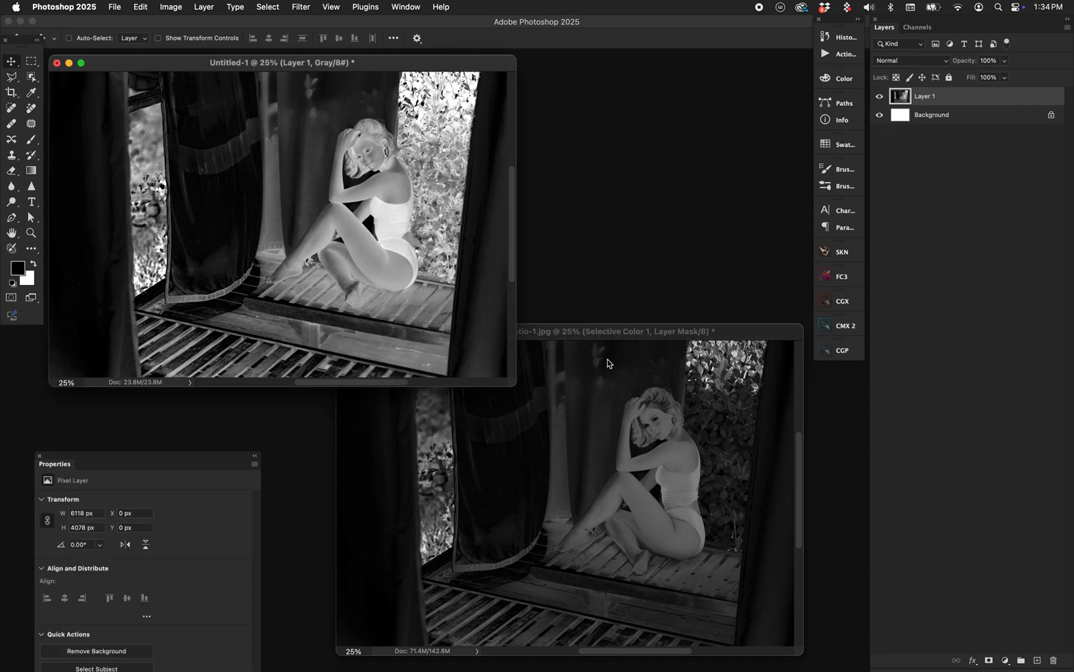
pyautogui.click(588, 379)
pyautogui.click(468, 211)
pyautogui.click(553, 477)
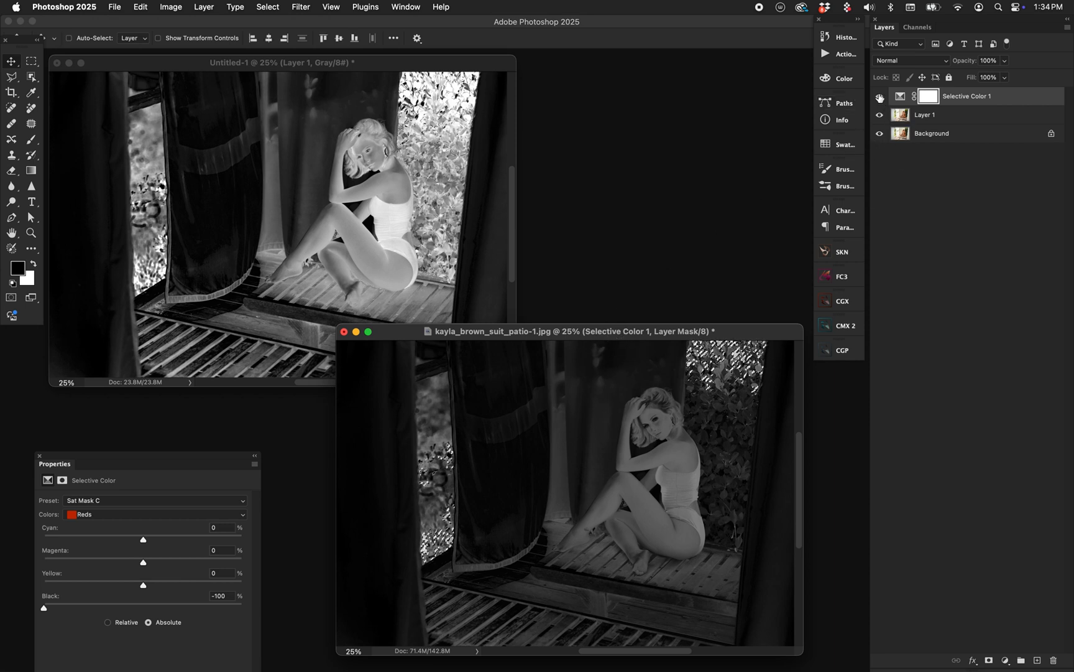
# Hide Selective Color and add a Color Balance layer masked by the saturation selection, with midtones at red +23, magenta -34 and yellow -35.
pyautogui.press('super+comma')
pyautogui.click(1006, 660)
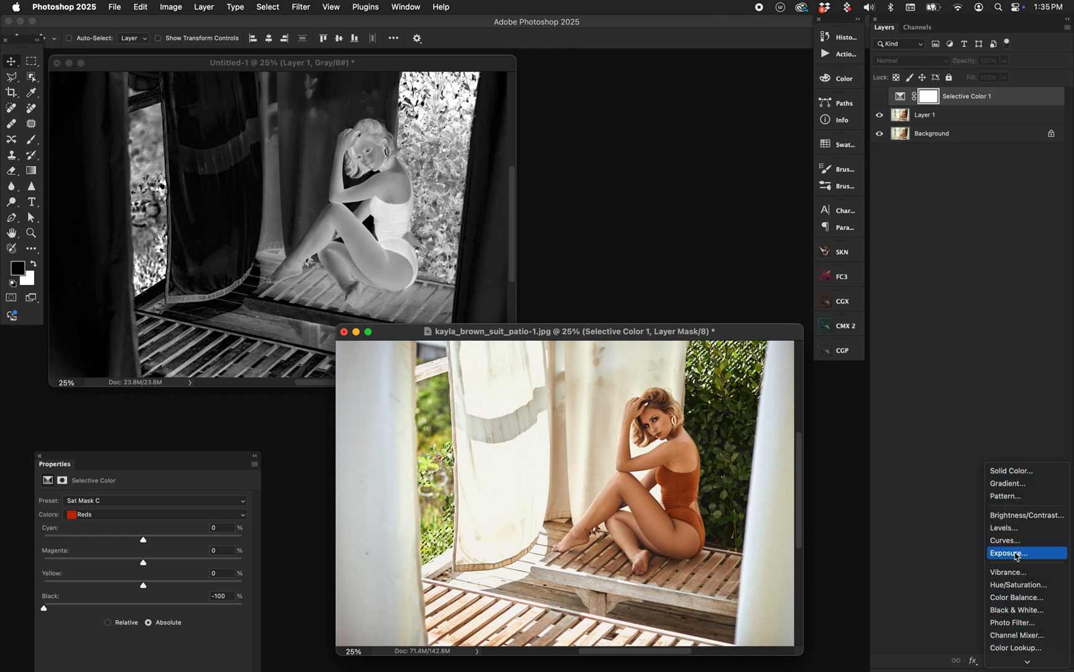
pyautogui.click(1015, 597)
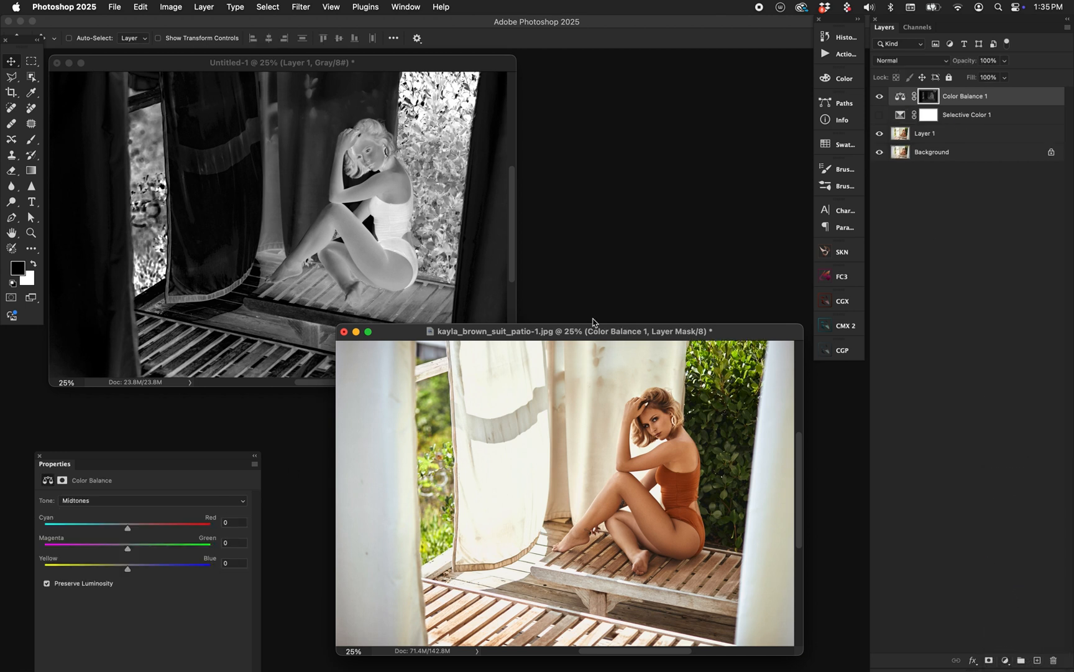
pyautogui.click(147, 527)
pyautogui.click(100, 545)
# Set the Color Balance highlights to -28 on Cyan–Red and +22 on Yellow–Blue.
pyautogui.click(144, 500)
pyautogui.click(142, 514)
pyautogui.moveTo(124, 528); pyautogui.dragTo(104, 528)
# Set the Color Balance shadows to +25 on Cyan–Red, -30 on Magenta–Green and -41 on Yellow–Blue.
pyautogui.click(149, 501)
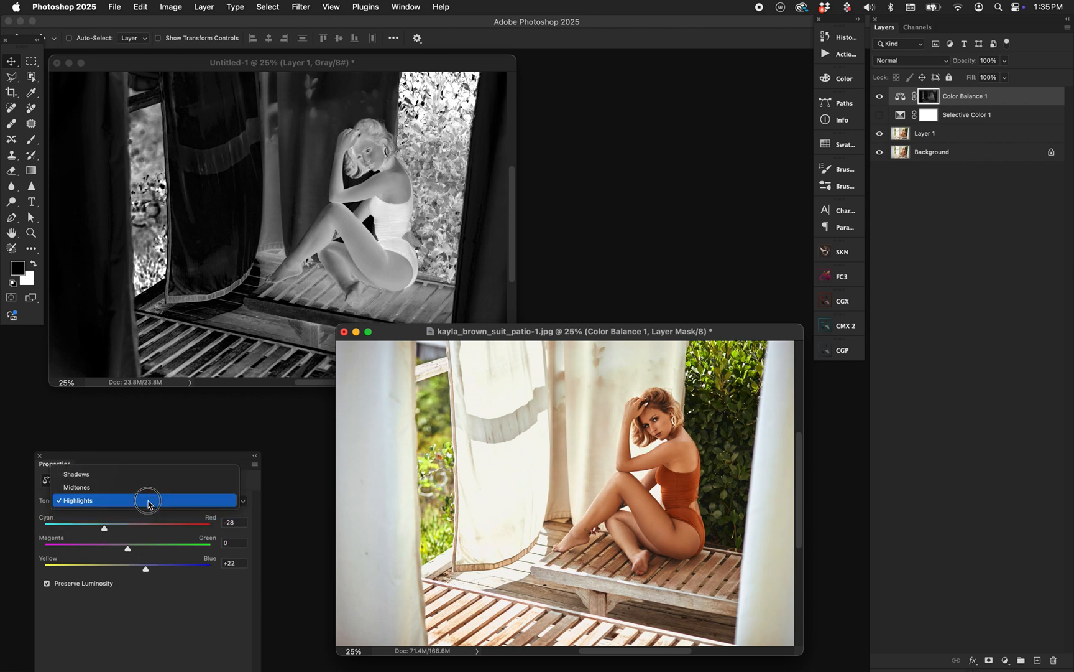
pyautogui.click(148, 476)
pyautogui.click(148, 527)
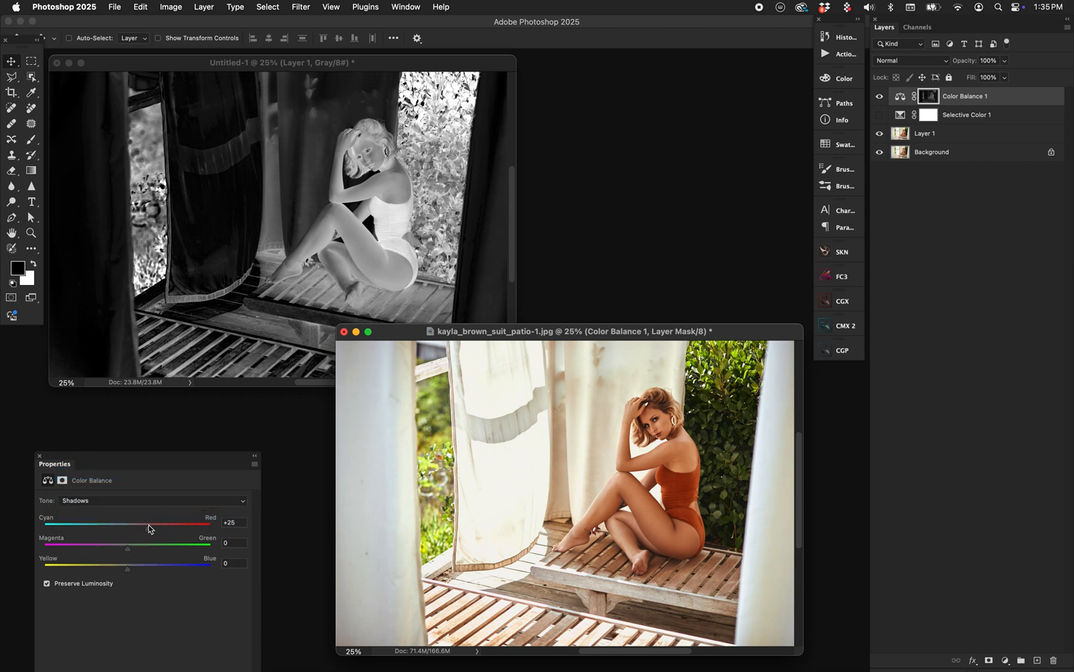
pyautogui.click(102, 545)
pyautogui.click(145, 565)
pyautogui.moveTo(107, 568); pyautogui.dragTo(93, 568)
# Compare the photo with and without the Color Balance layer, and view the graded photo fitted to the screen in full-screen mode.
pyautogui.click(880, 97)
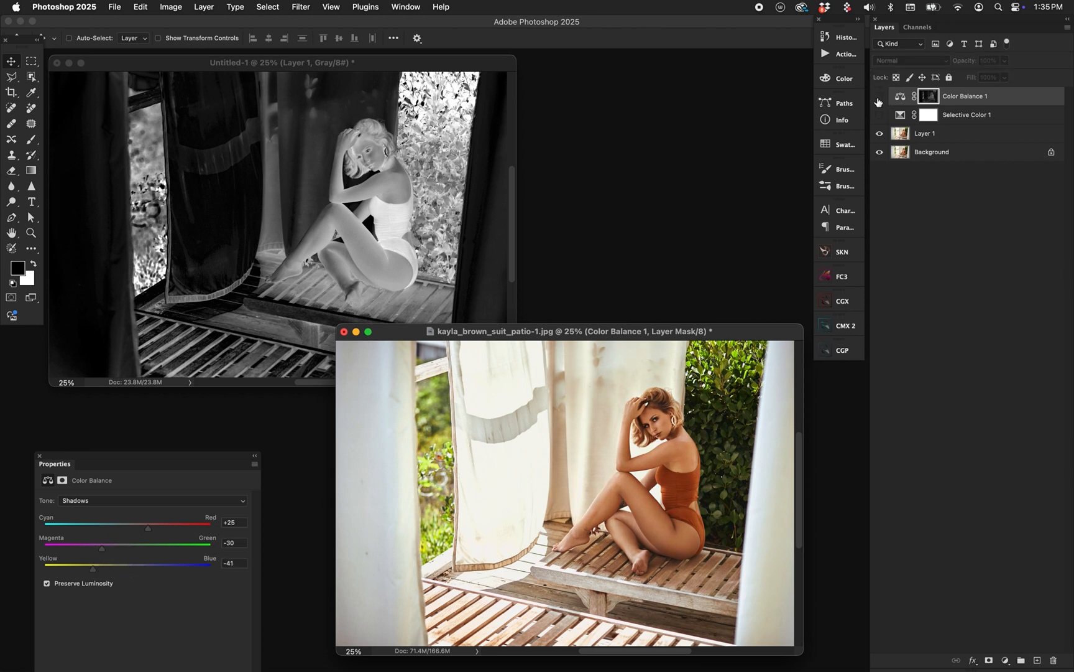
pyautogui.click(880, 97)
pyautogui.press('f')
pyautogui.press('super+0')
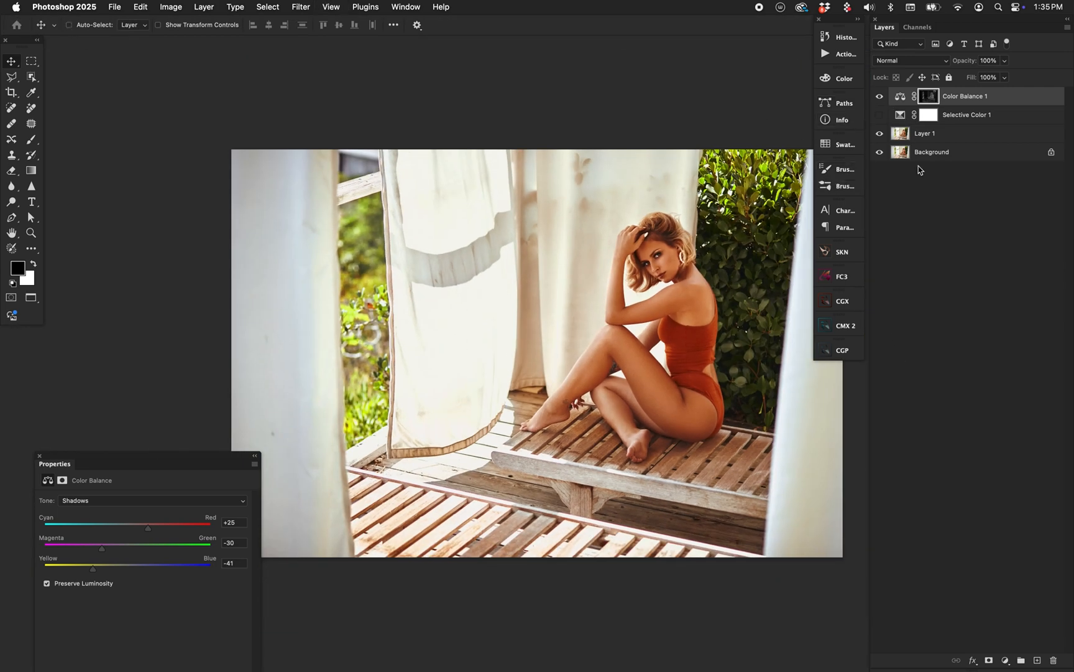
# Check the Color Balance effect with its layer mask disabled and re-enabled, and against the photo with the layer hidden.
pyautogui.keyDown('shift'); pyautogui.click(927, 98); pyautogui.keyUp('shift')
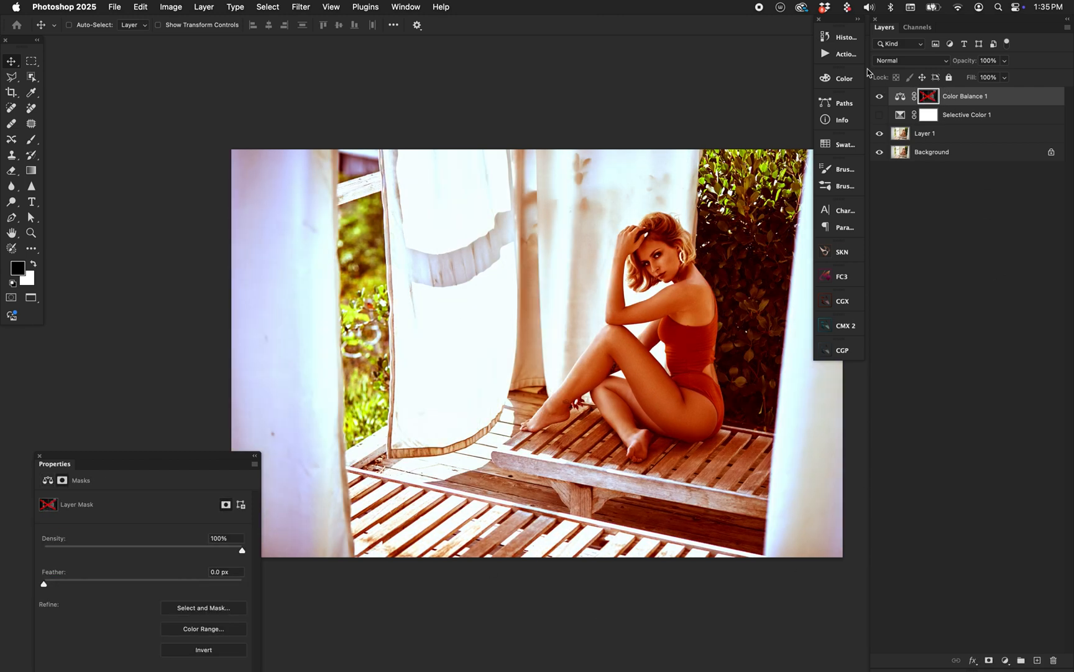
pyautogui.keyDown('shift'); pyautogui.click(929, 97); pyautogui.keyUp('shift')
pyautogui.click(900, 96)
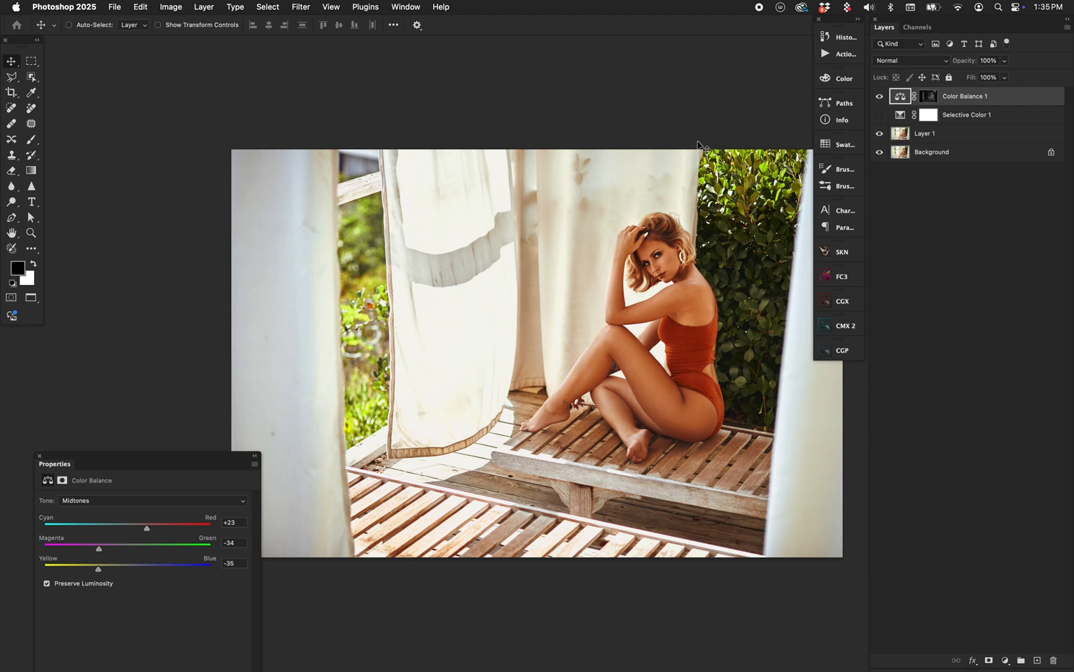
pyautogui.click(879, 96)
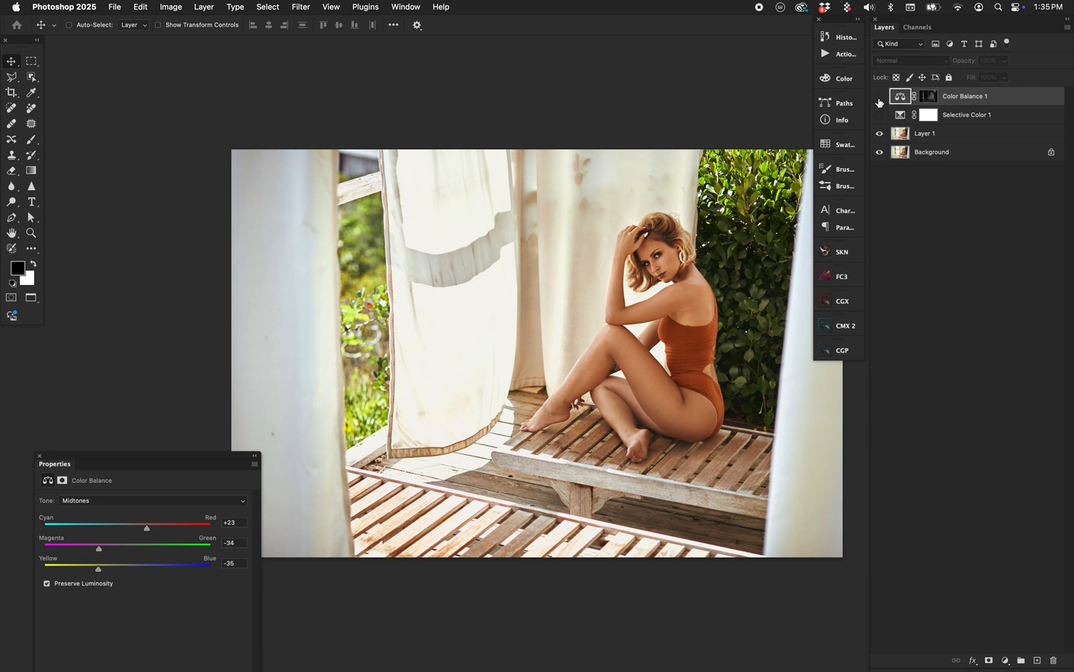
# Check the photo with the Color Balance layer shown, hide that layer, and show and select the Selective Color layer.
pyautogui.click(879, 95)
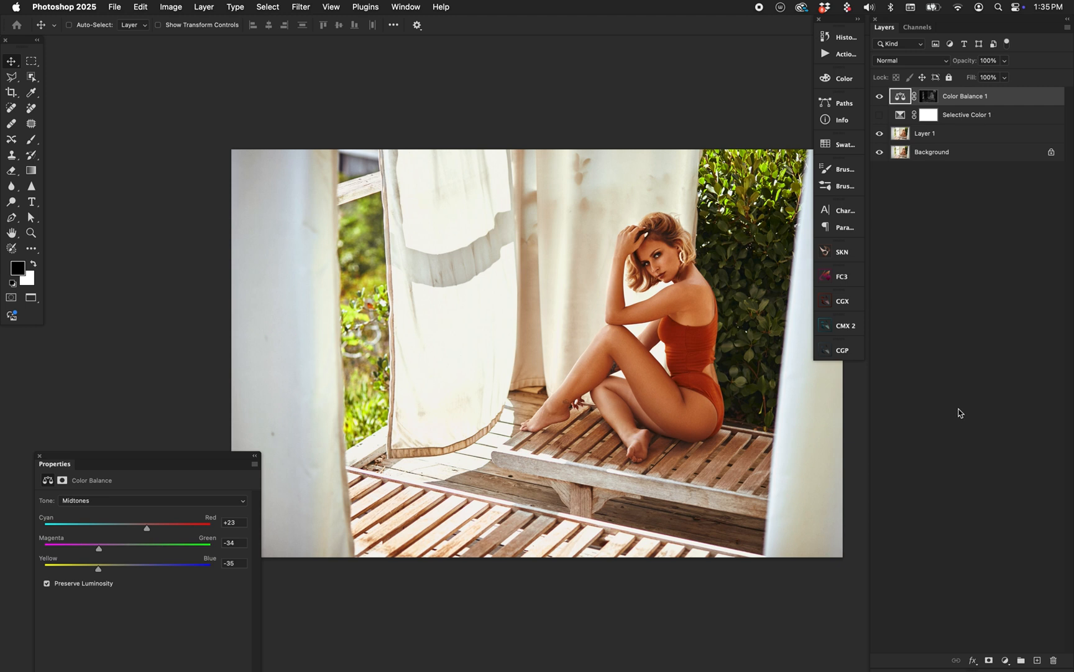
pyautogui.click(879, 96)
pyautogui.click(879, 114)
pyautogui.click(967, 115)
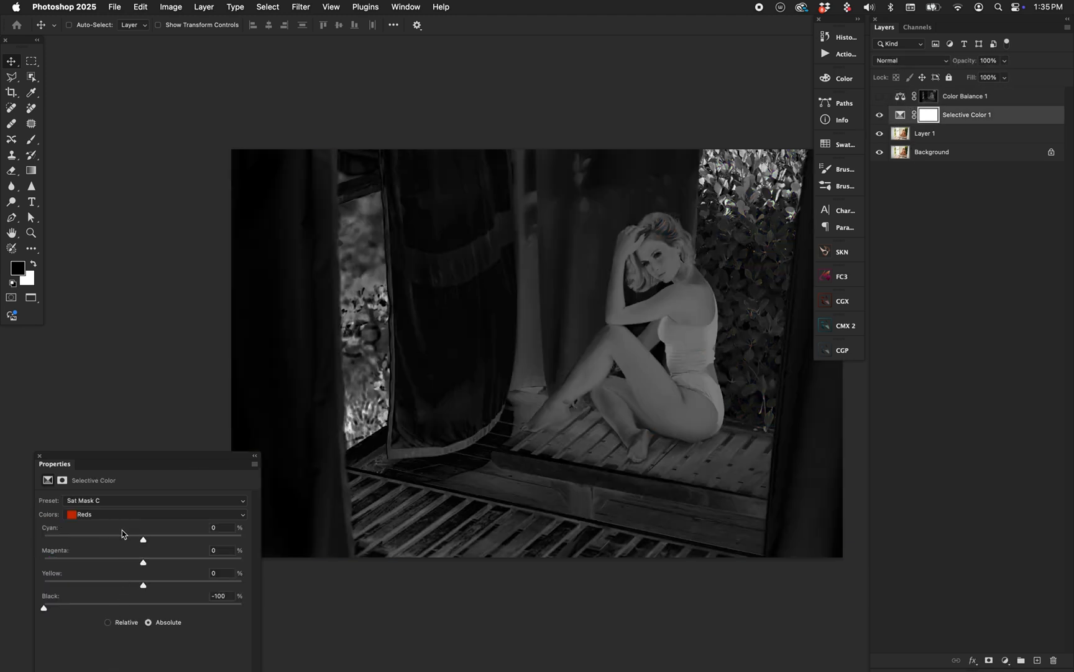
# Review the Selective Color layer's preset and list of color ranges, and display the settings for the Whites range.
pyautogui.click(120, 499)
pyautogui.click(120, 499)
pyautogui.click(120, 515)
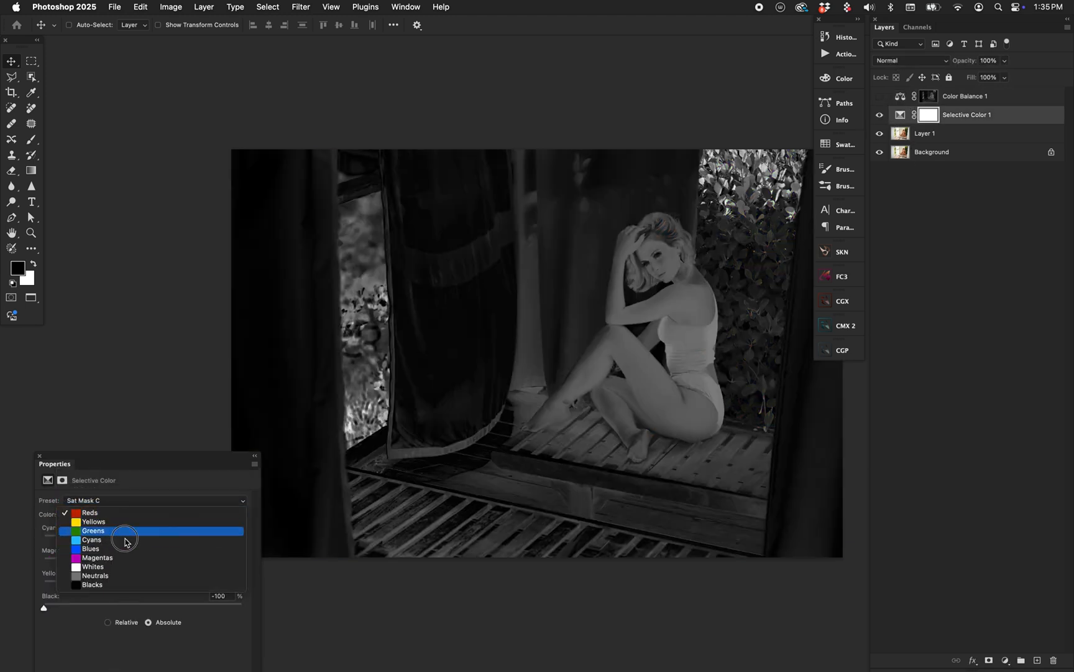
pyautogui.click(129, 517)
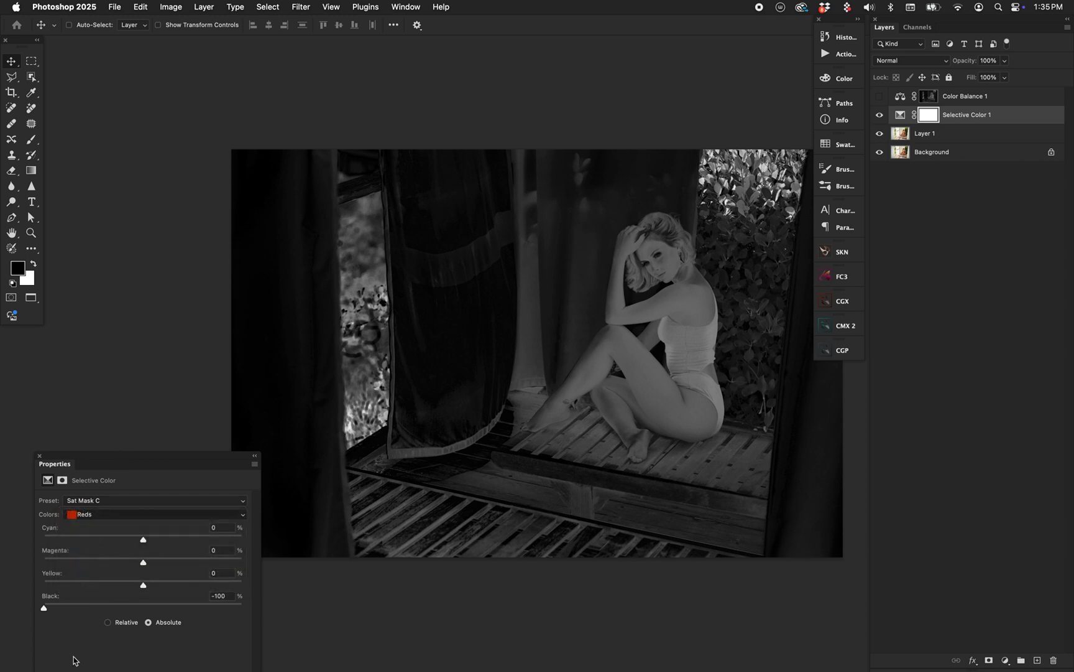
pyautogui.click(139, 513)
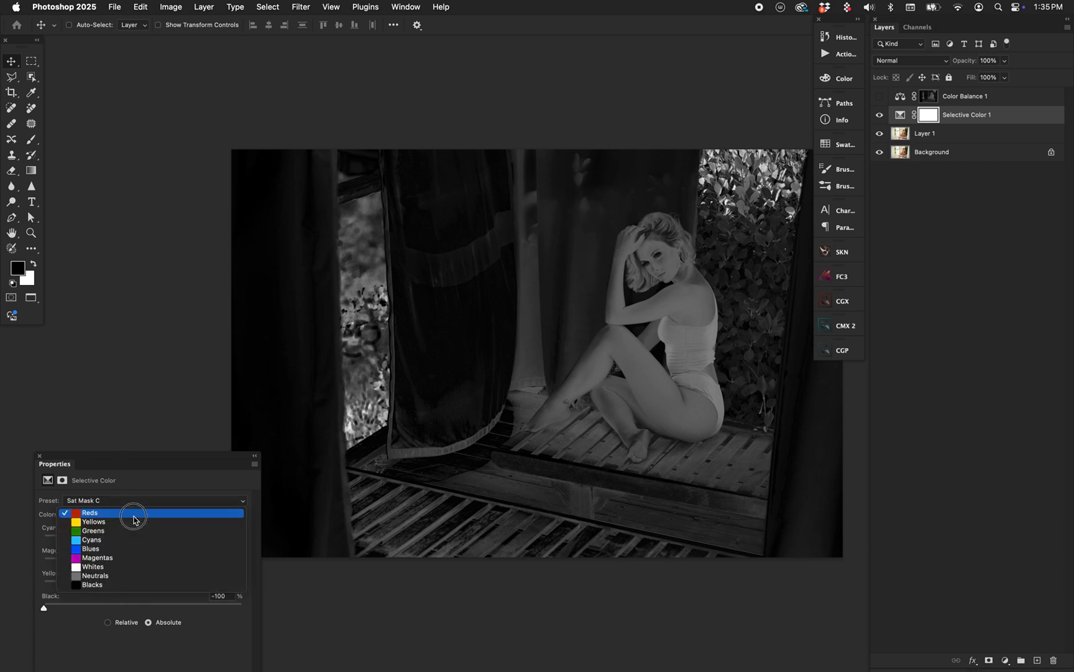
pyautogui.click(134, 568)
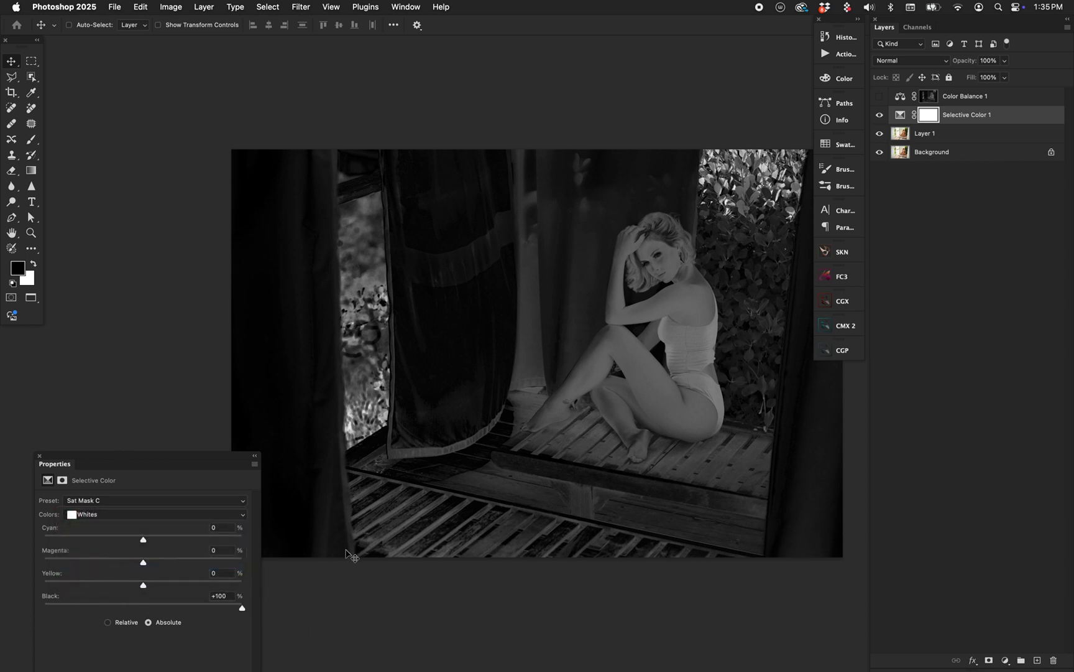